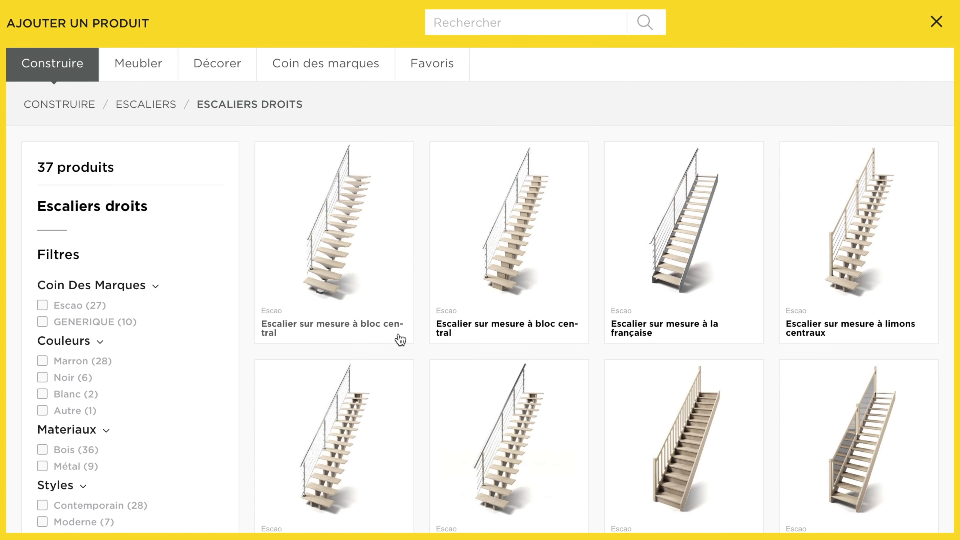
- Add the generic straight staircase (Escalier droit) to the ground floor and place it lengthwise against the upper wall of pièce 1
scroll(639, 433, down, 5)
scroll(642, 434, up, 5)
scroll(679, 470, down, 5)
click(859, 238)
click(431, 194)
drag(427, 343, 531, 286)
drag(426, 198, 398, 126)
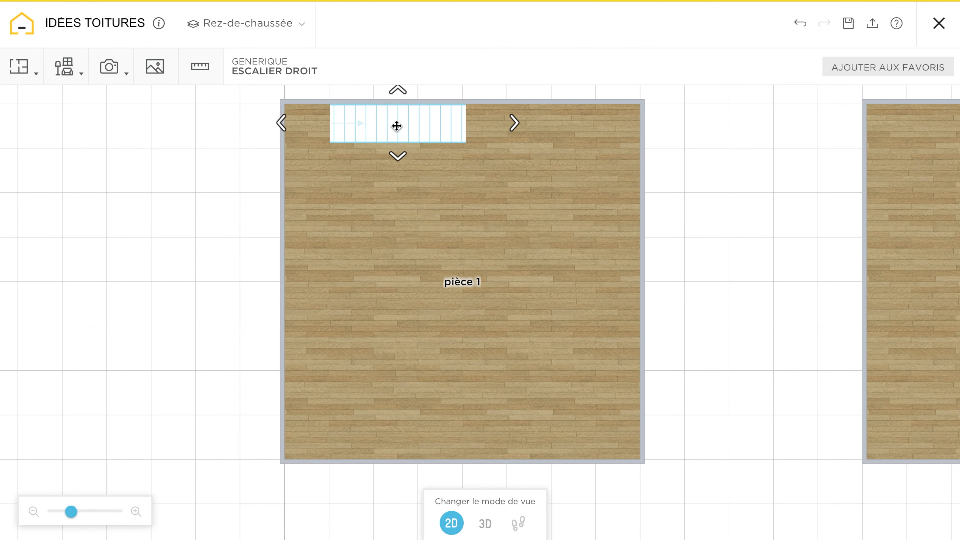
- On the first floor, draw a wall closing the left end of the stair opening and delete the leftover wall segment below pièce 5
click(246, 23)
click(248, 114)
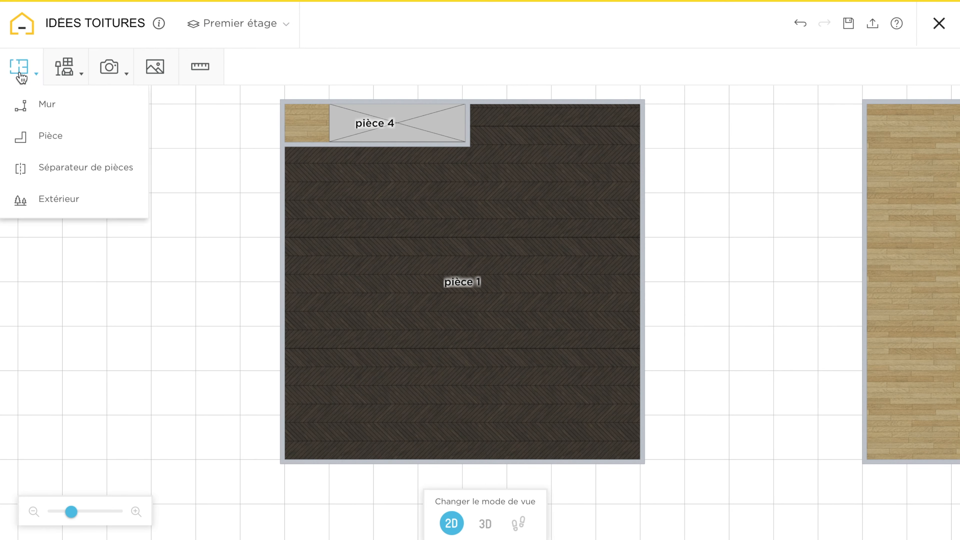
click(47, 104)
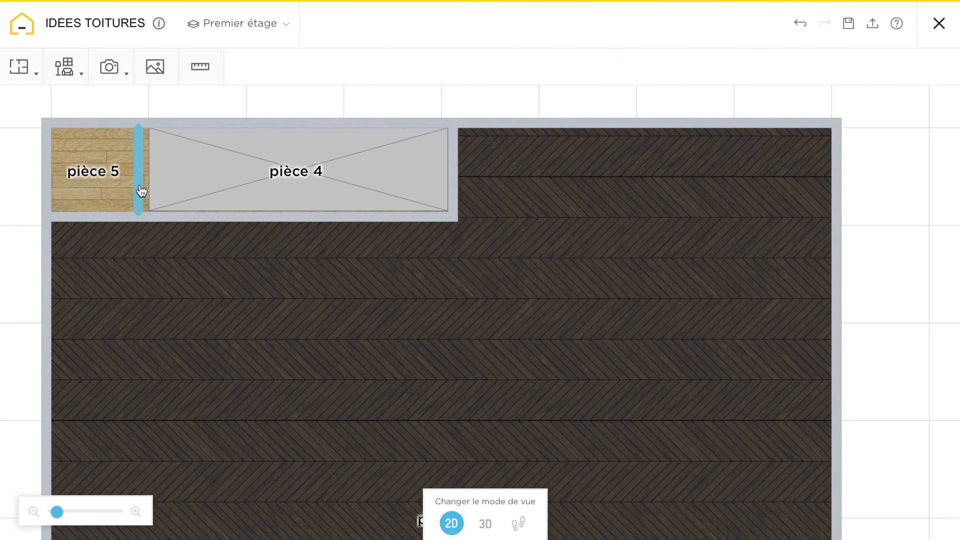
click(82, 217)
click(211, 257)
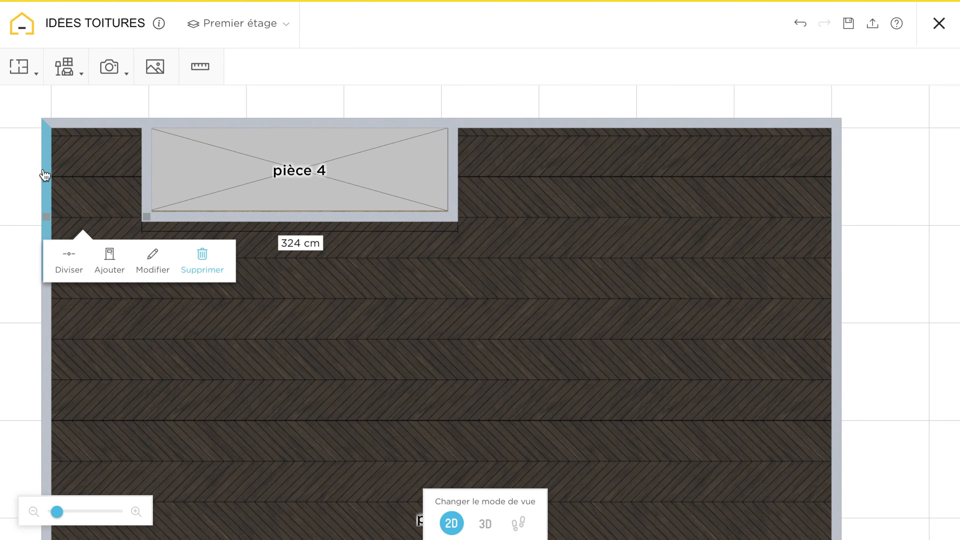
- Give the left outer wall and the upper-left wall segment a custom lower height, using 100 cm for the upper segment
click(44, 177)
click(114, 219)
text(150)
click(99, 125)
click(169, 166)
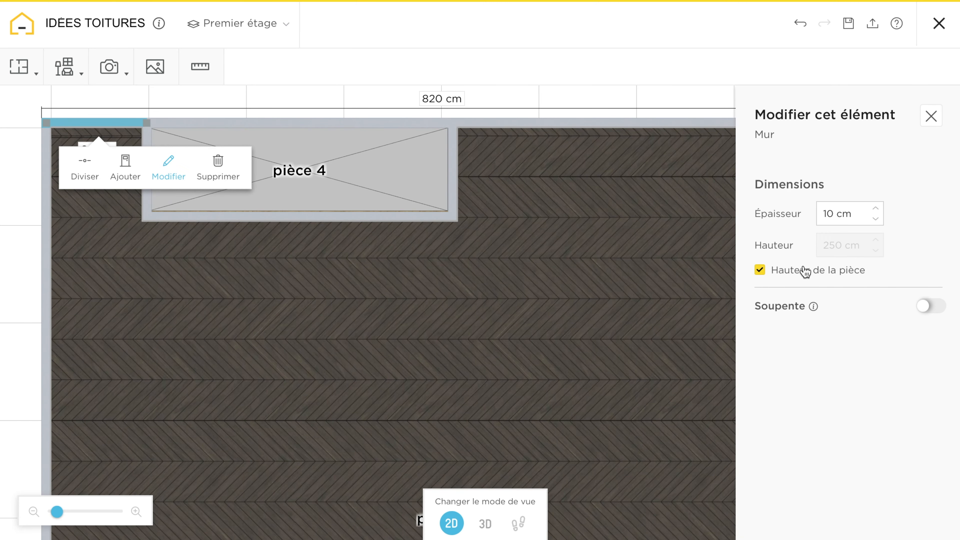
text(100)
click(592, 98)
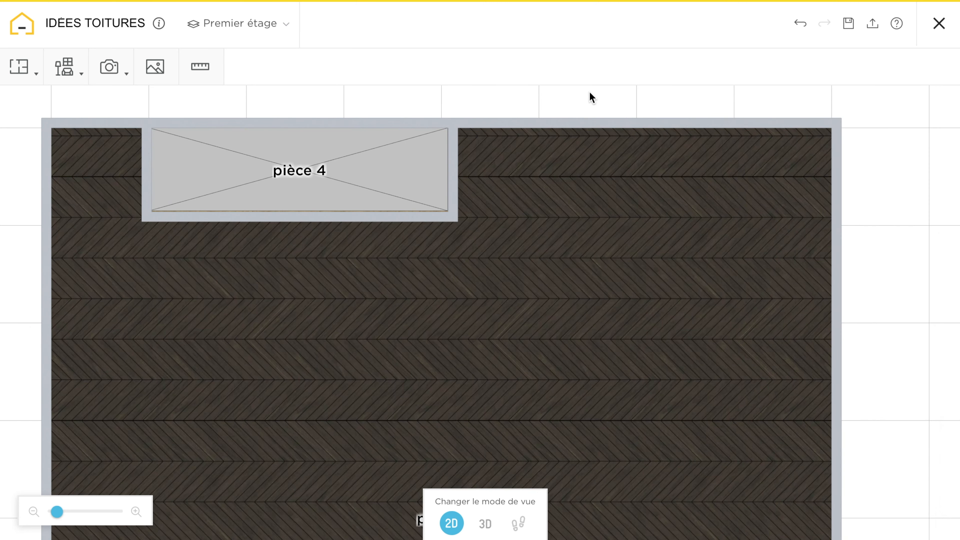
- Remove the division point from the back wall of pièce 4 and edit the heights of its back and left walls
click(149, 164)
click(217, 205)
click(402, 125)
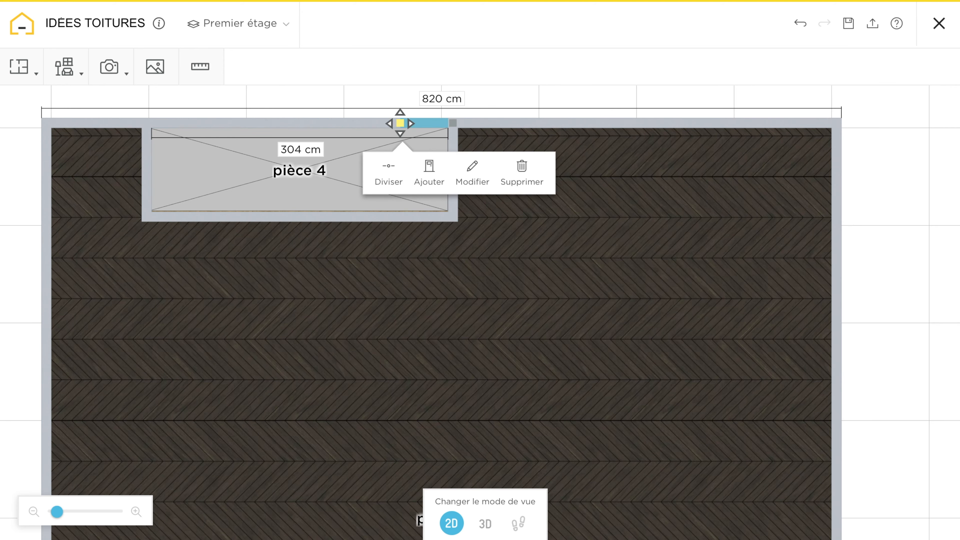
click(390, 121)
click(281, 120)
click(351, 168)
click(362, 122)
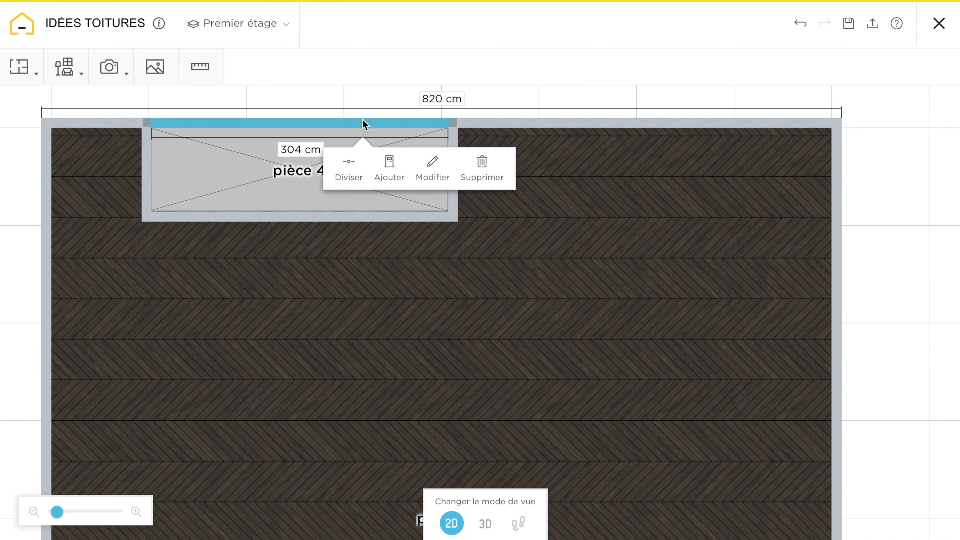
click(144, 169)
click(212, 213)
click(347, 99)
- Inspect the stair enclosure and the surrounding first-floor walls in 3D from several angles
click(485, 523)
drag(411, 369, 268, 122)
click(240, 23)
click(331, 178)
click(464, 178)
drag(156, 412, 207, 401)
drag(481, 341, 400, 259)
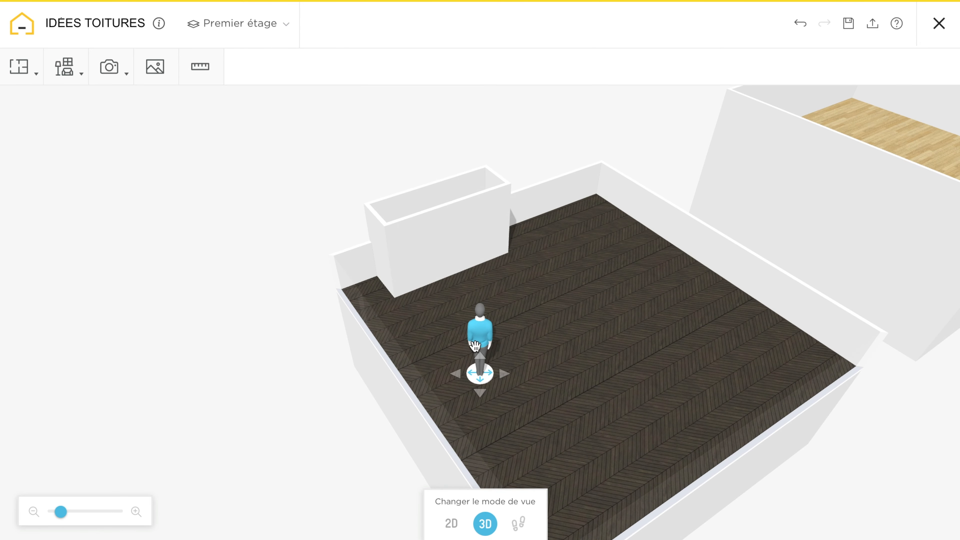
drag(475, 346, 463, 271)
drag(298, 212, 308, 318)
drag(480, 325, 563, 209)
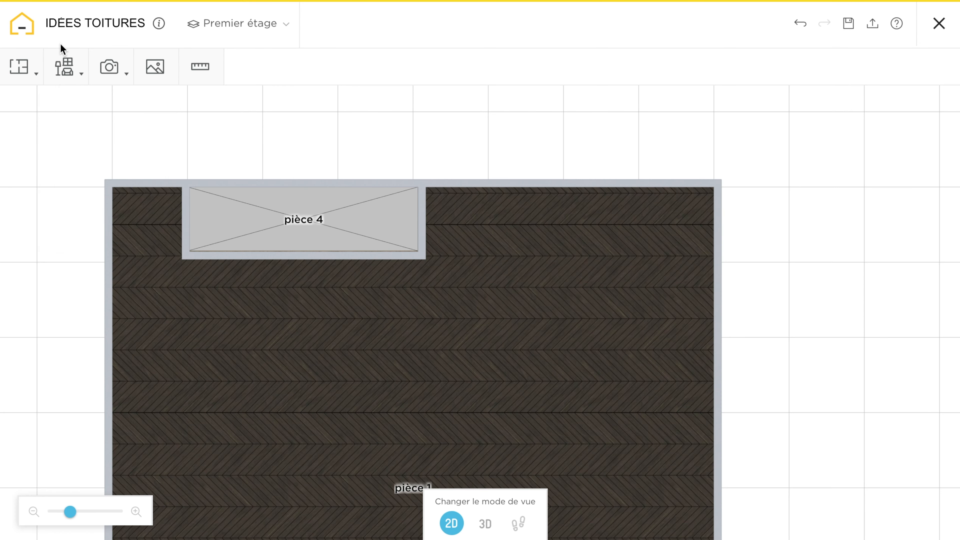
- Browse the French-door models (Portes-fenêtres) in the construction catalogue and return to the category overview
click(64, 67)
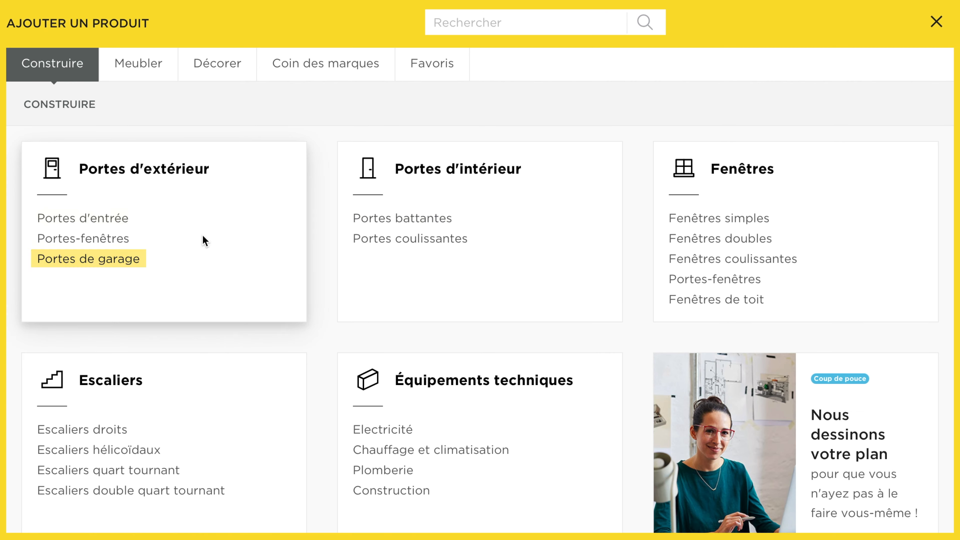
click(76, 239)
scroll(414, 361, down, 5)
click(86, 103)
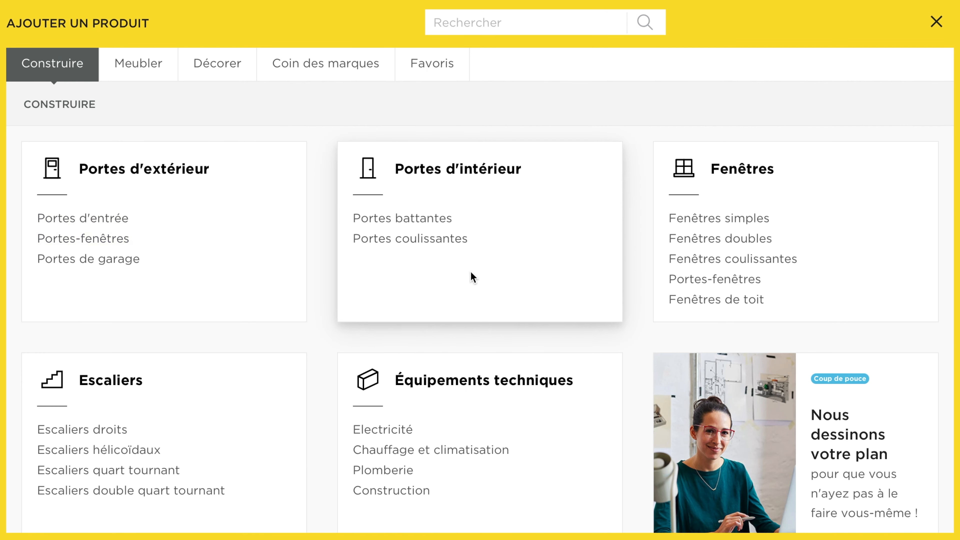
- Place the glazed hinged interior door (Porte d'intérieur) in the right wall of pièce 4, opening outwards into pièce 1
click(402, 218)
scroll(755, 272, down, 5)
click(691, 242)
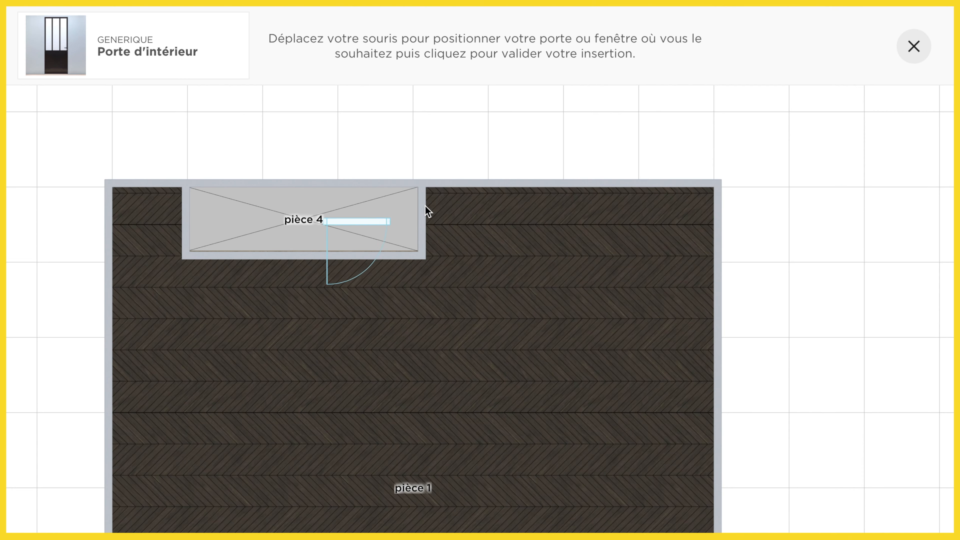
click(430, 223)
click(925, 366)
click(427, 156)
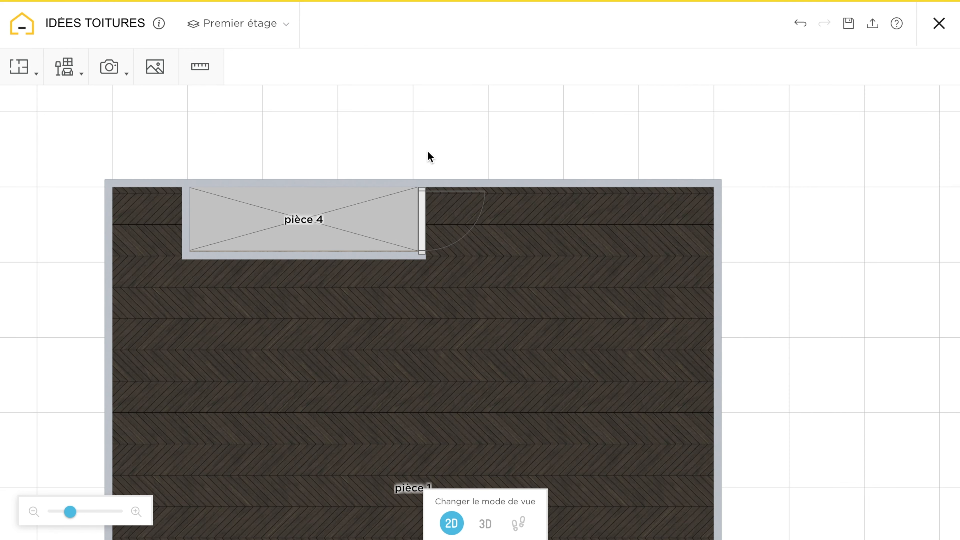
- Search the catalogue for "verrière", place a narrow black-framed one in pièce 4's lower wall near the door, and set its width to 40 cm
click(63, 66)
click(107, 104)
text(verrière)
key(Return)
scroll(417, 320, down, 3)
scroll(417, 320, up, 3)
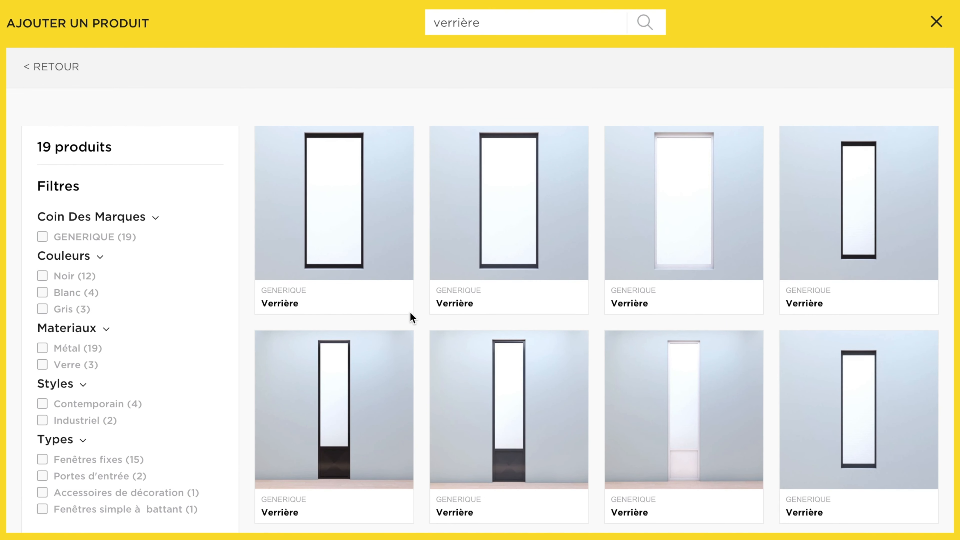
click(858, 212)
click(489, 242)
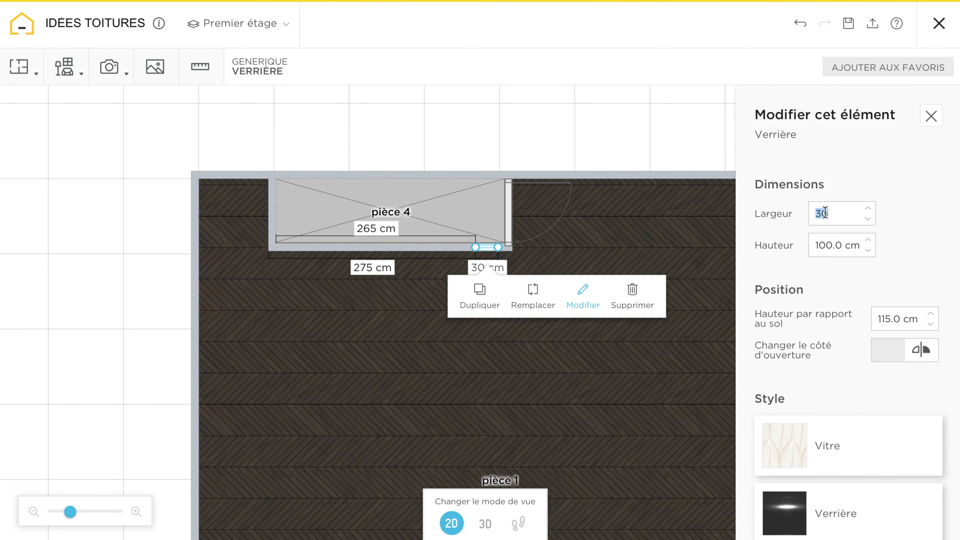
click(532, 131)
- In 3D, set the verrière's height to 160 cm and its height above the floor to 10 cm
click(485, 524)
scroll(645, 417, up, 5)
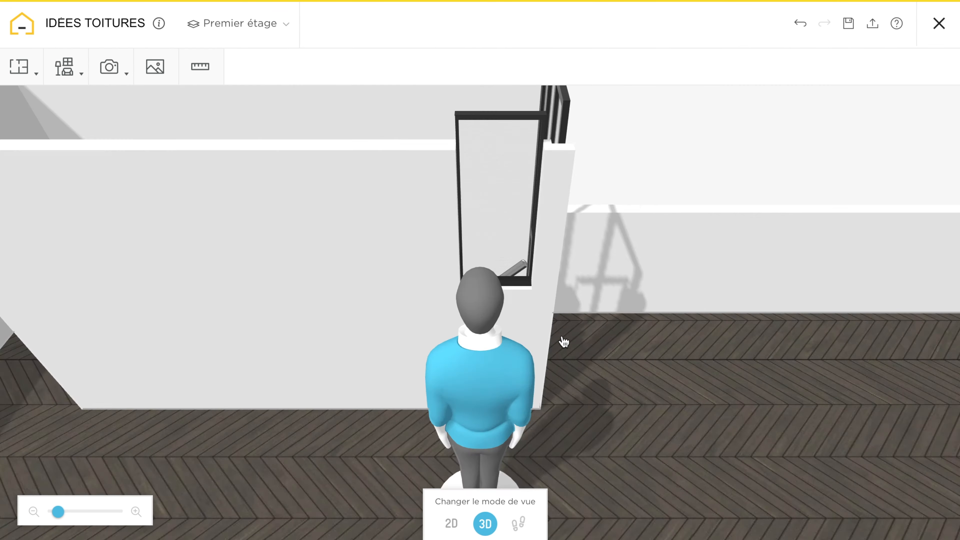
scroll(646, 416, down, 4)
click(491, 245)
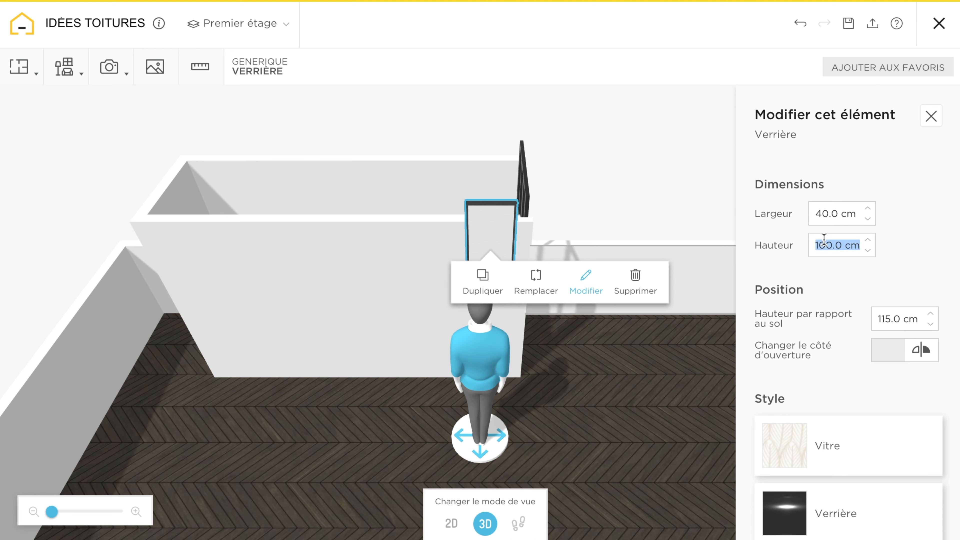
drag(880, 323, 922, 333)
text(10)
key(Return)
click(628, 146)
- Reduce the interior door's height so that it fits within the stair enclosure wall
mouse_move(613, 389)
mouse_down()
mouse_move(591, 366)
mouse_move(611, 375)
mouse_up()
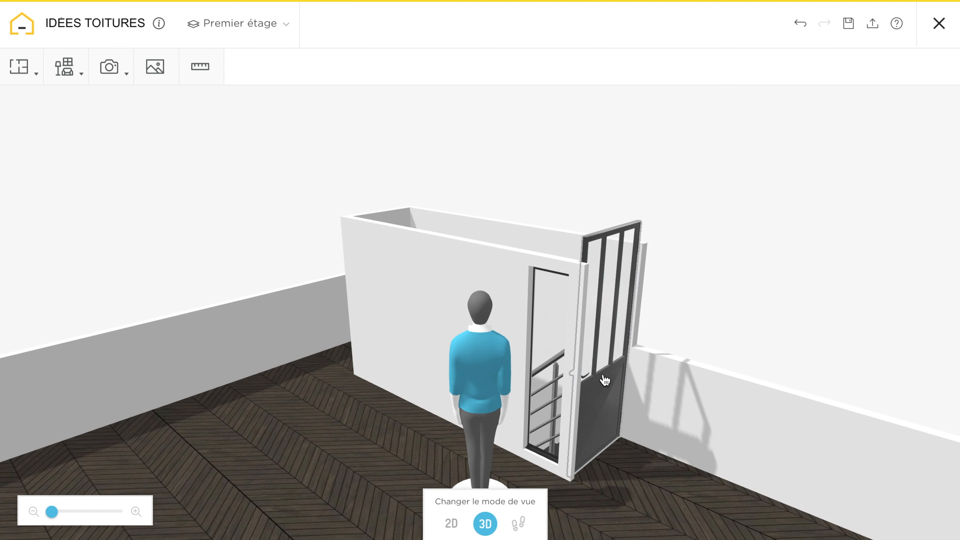
click(604, 380)
click(639, 159)
drag(390, 386, 413, 473)
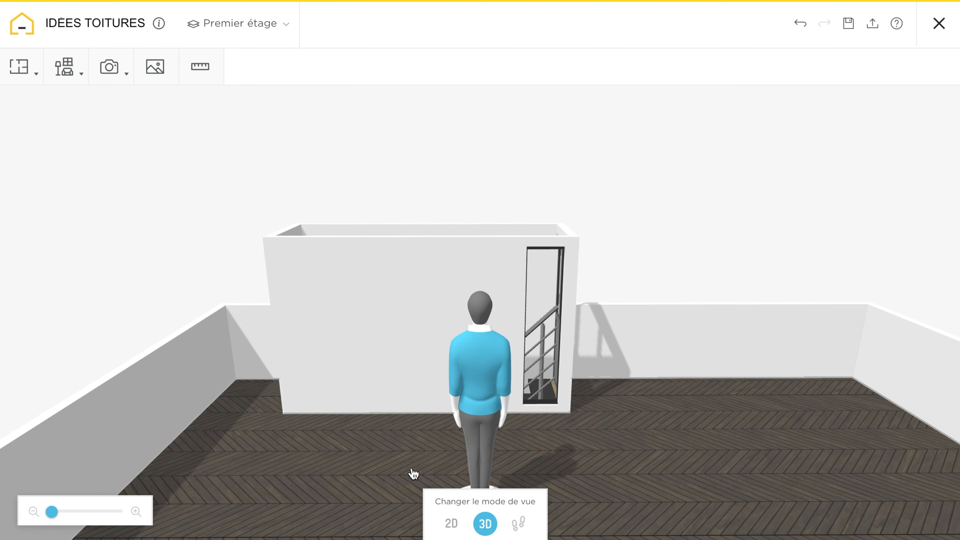
- In the 2D plan, move the left wall of pièce 4 onto the left outer wall
click(451, 524)
click(317, 148)
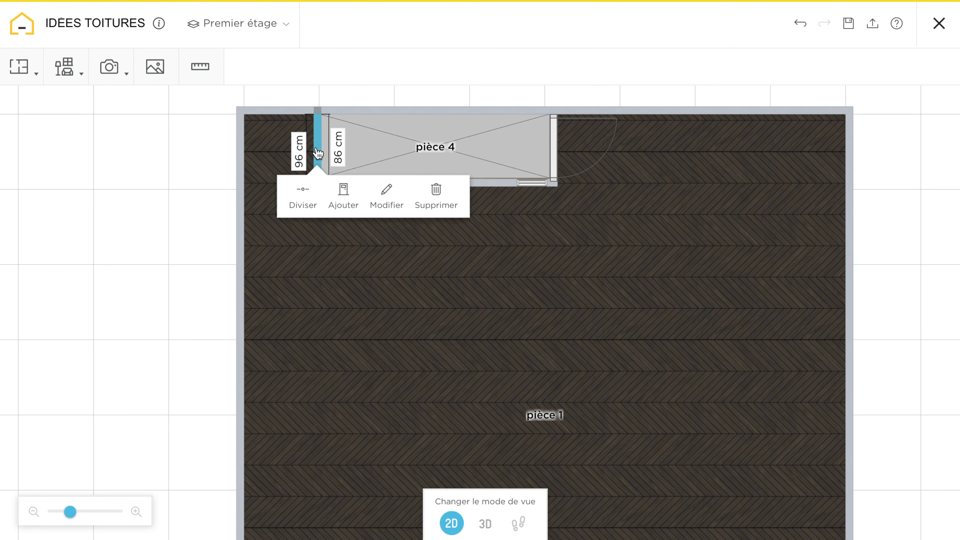
drag(318, 147, 240, 148)
- Enable a sloped ceiling (Soupente) on pièce 4's left wall with a height of 100 cm and adjust its depth to span the stairwell
click(928, 306)
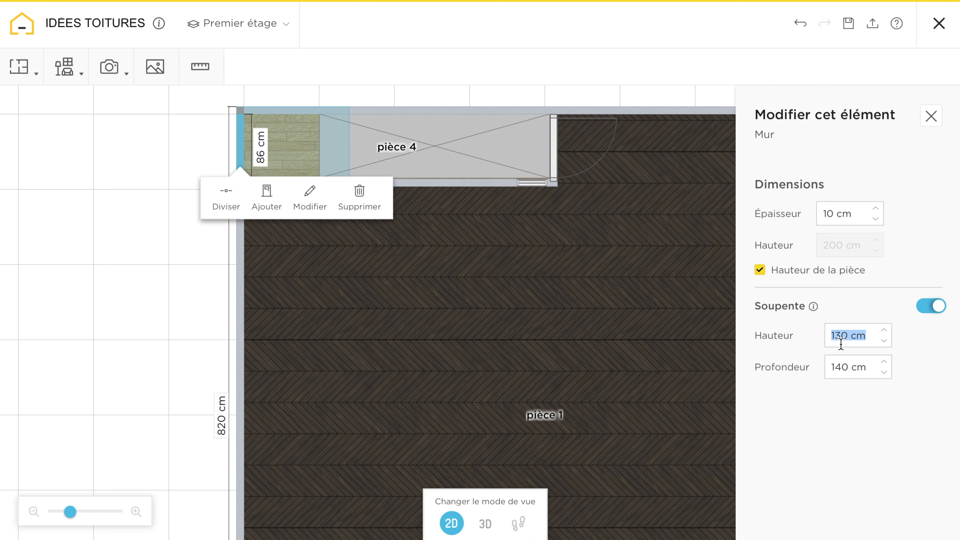
click(470, 112)
click(241, 131)
click(311, 177)
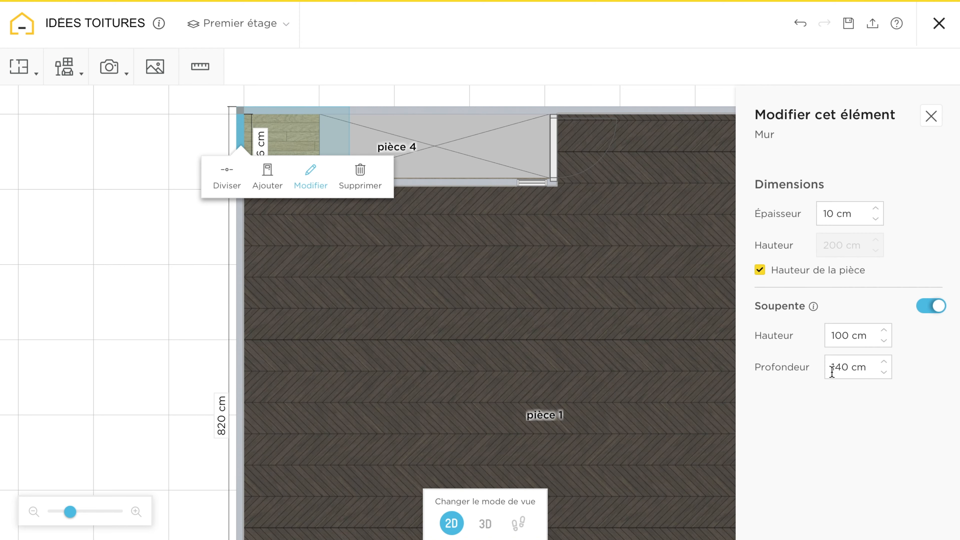
key(Return)
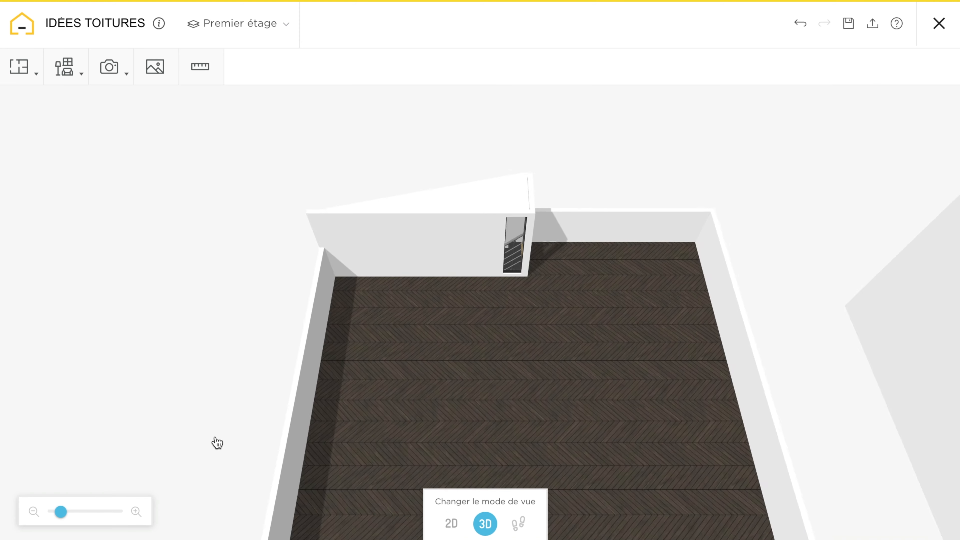
- In 3D, change the material of the verrière's pane (Vitre) to a transparent glass from the Verre category
drag(214, 442, 321, 502)
drag(432, 423, 366, 350)
drag(402, 222, 525, 268)
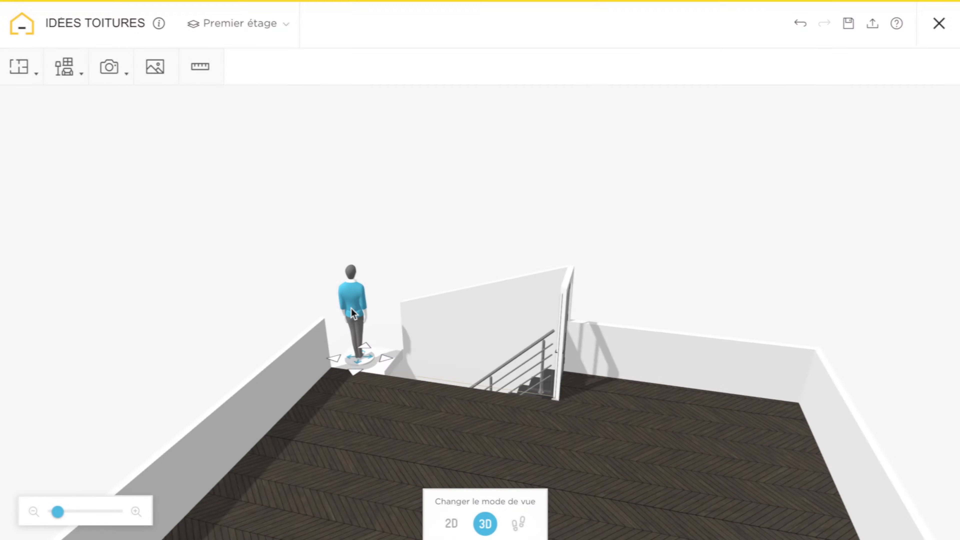
drag(354, 311, 472, 350)
drag(472, 393, 468, 477)
click(671, 316)
click(765, 355)
click(832, 460)
click(848, 188)
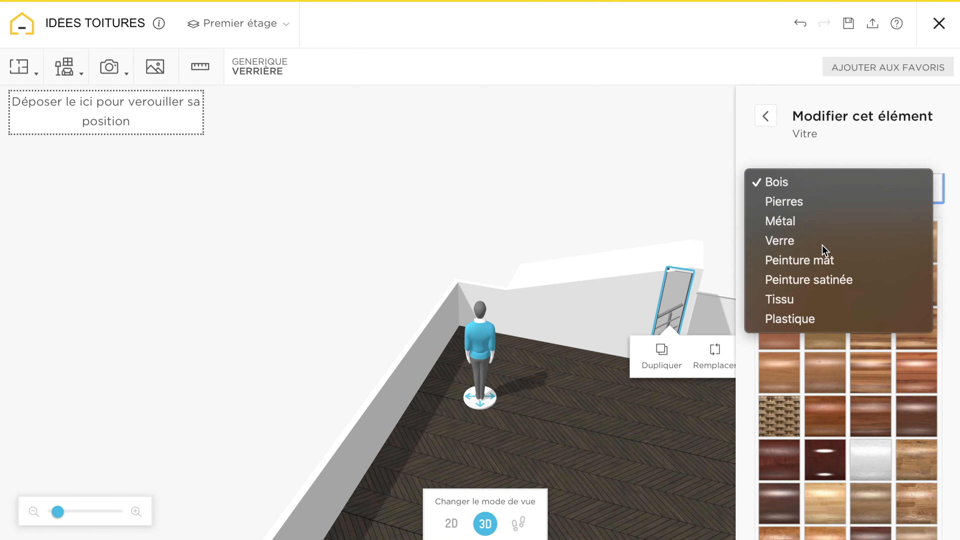
click(824, 242)
click(824, 254)
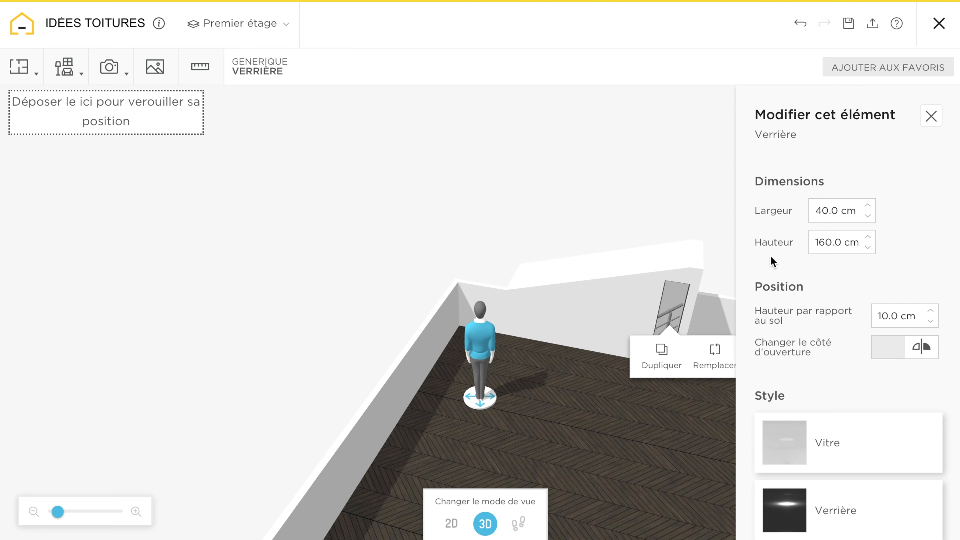
click(353, 220)
- Duplicate the verrière directly to the left of the original and set the copy's height to 160 cm
drag(356, 241, 372, 232)
click(667, 335)
click(650, 396)
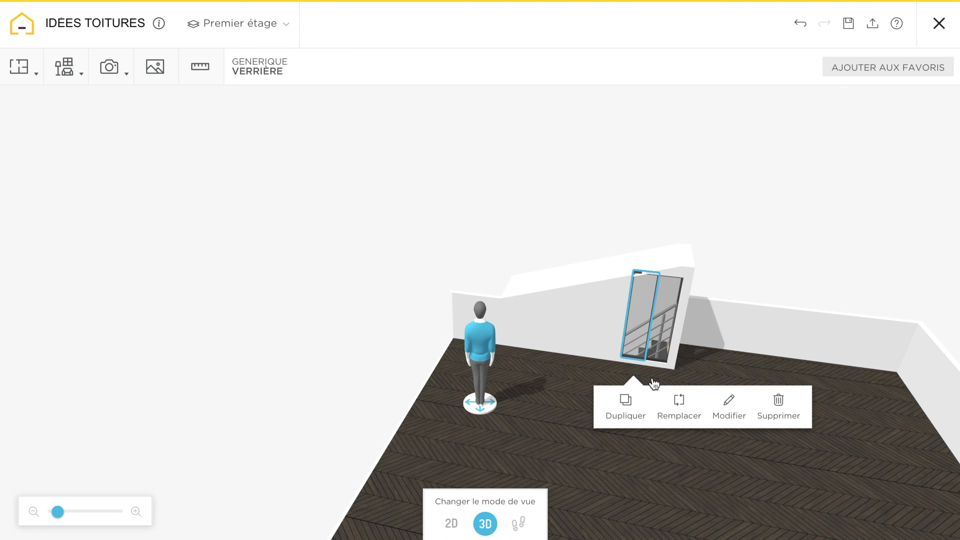
click(728, 405)
double_click(828, 245)
text(160)
click(530, 212)
- Duplicate the second verrière to its left and edit the height of the third panel
click(636, 335)
click(629, 383)
click(706, 403)
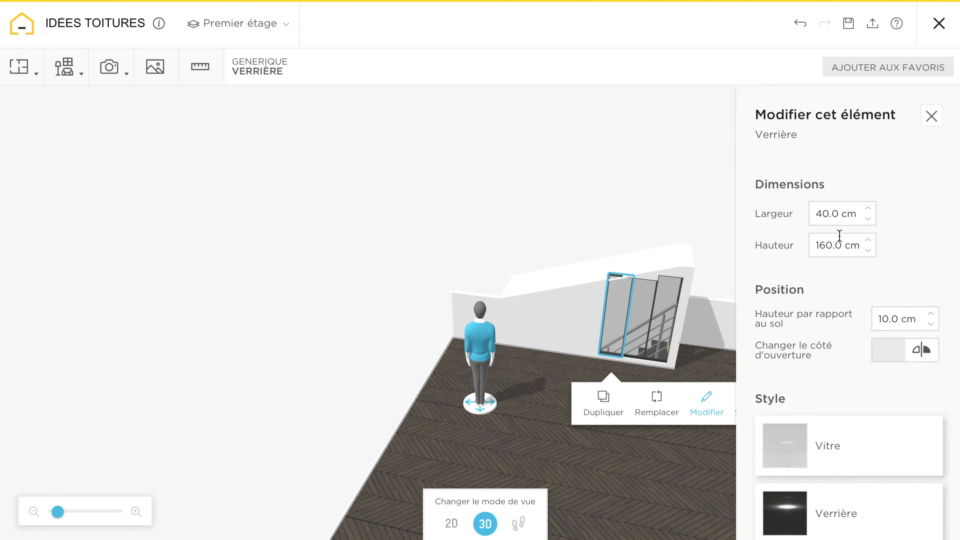
key(Return)
- Duplicate the third verrière to its left and set the fourth panel's height to 140 cm
click(604, 403)
click(685, 400)
text(140)
key(Return)
click(576, 206)
- Set the height of the second verrière from the door to 155 cm
drag(577, 208, 561, 182)
scroll(561, 182, up, 5)
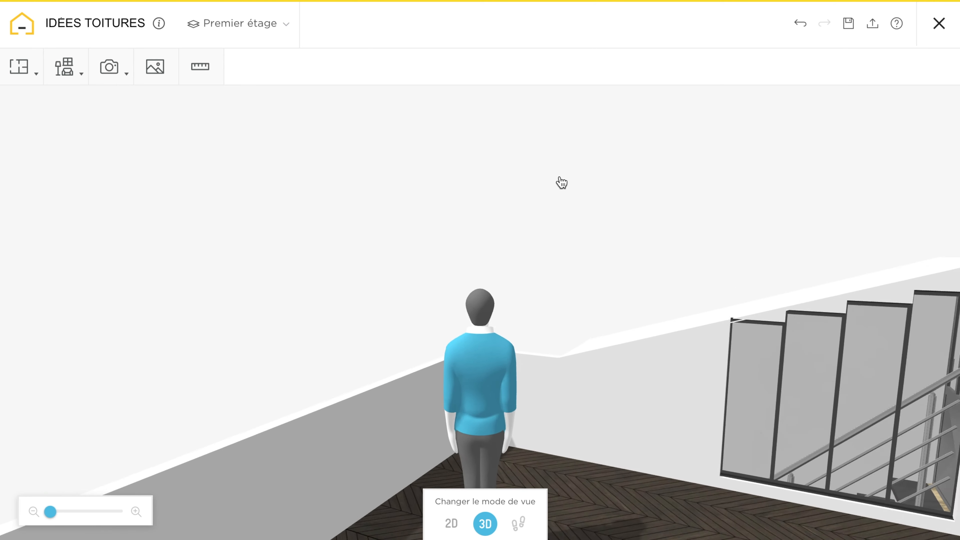
scroll(561, 181, down, 1)
click(821, 365)
click(888, 420)
double_click(828, 245)
text(155)
key(Return)
drag(612, 265, 536, 268)
drag(562, 238, 535, 240)
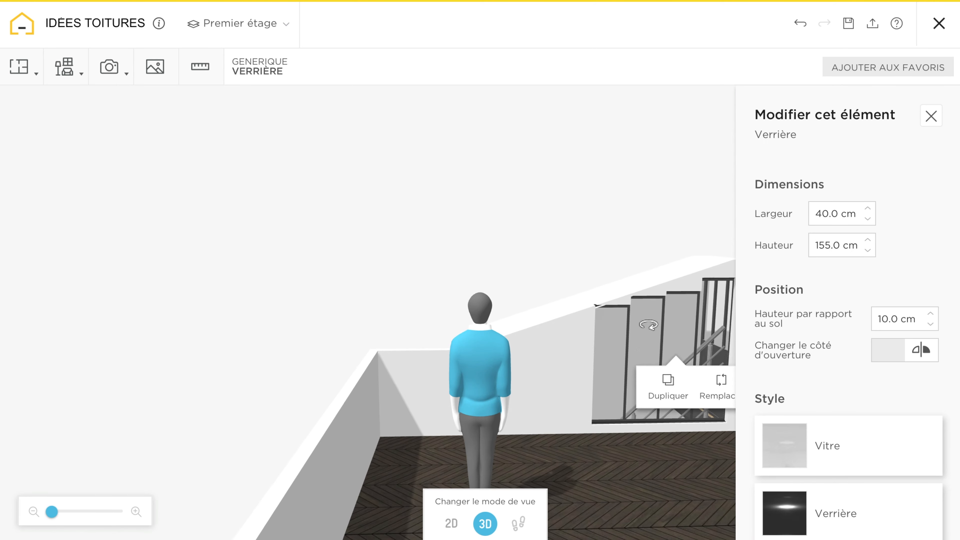
- Adjust the heights of the third and fourth verrières so they step down along the sloped ceiling
click(648, 327)
click(738, 375)
double_click(828, 245)
text(14)
click(612, 354)
click(704, 370)
double_click(830, 245)
- Duplicate the leftmost verrière, set the new panel's height to 110 cm, and add another copy of it
drag(590, 246, 635, 248)
click(656, 416)
click(700, 446)
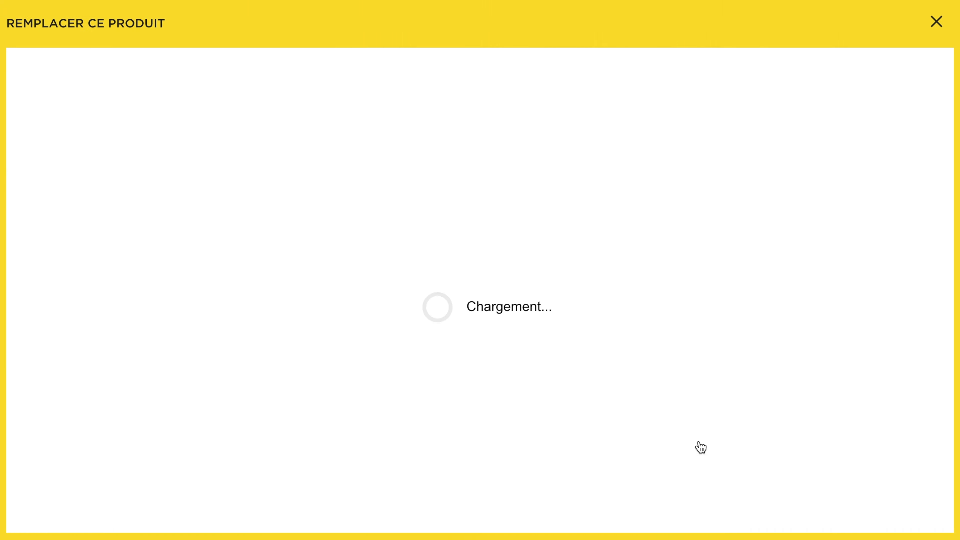
click(937, 22)
click(651, 431)
click(617, 463)
click(709, 485)
double_click(832, 245)
text(110.0)
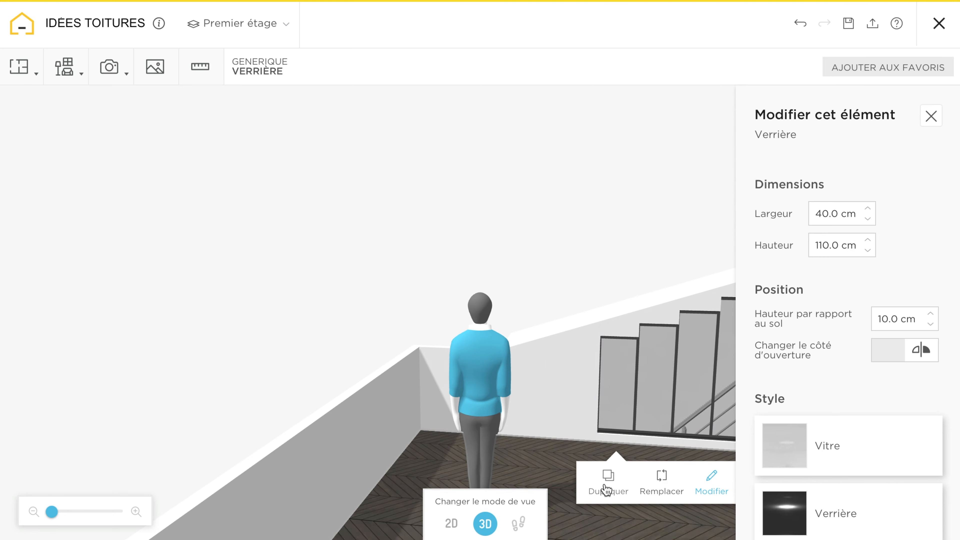
click(607, 481)
- Search the catalogue for "tuiles" and apply the grey Tuile covering to the stair enclosure's sloped roof
drag(575, 446, 508, 159)
click(64, 66)
click(101, 165)
text(tuiles)
key(Return)
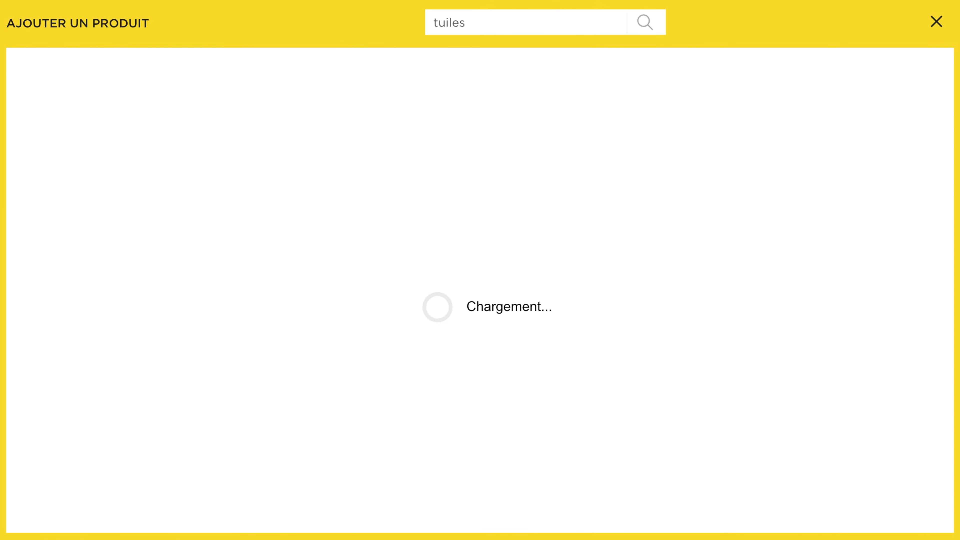
click(366, 301)
drag(472, 409, 737, 259)
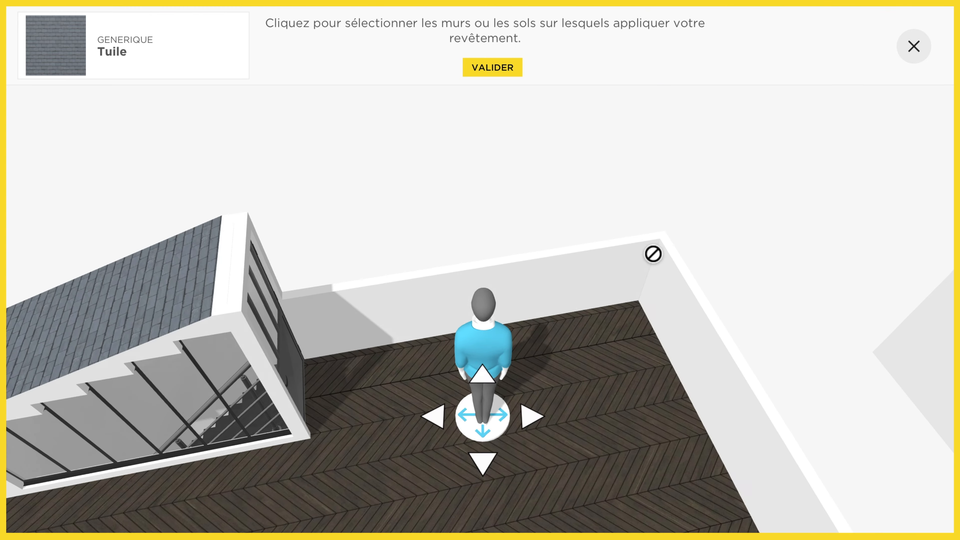
click(492, 68)
drag(559, 231, 435, 535)
click(451, 523)
click(112, 264)
click(181, 329)
click(516, 161)
click(485, 524)
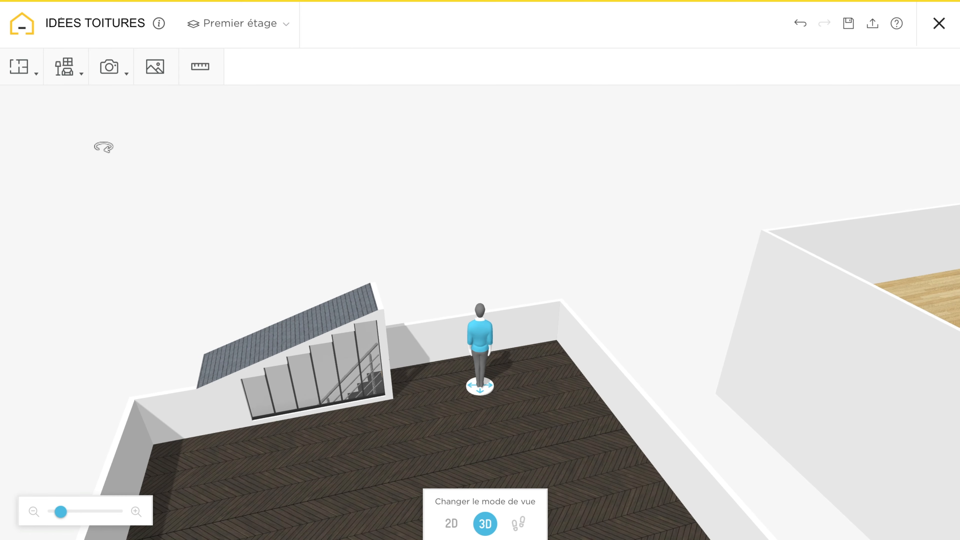
- Browse the Béton & Briques coverings and try the dark Terreal Briques on the terrace walls
click(65, 67)
click(109, 232)
click(371, 243)
click(491, 66)
scroll(467, 240, down, 5)
scroll(467, 240, up, 5)
drag(467, 241, 382, 262)
click(65, 67)
click(109, 233)
double_click(437, 24)
click(56, 68)
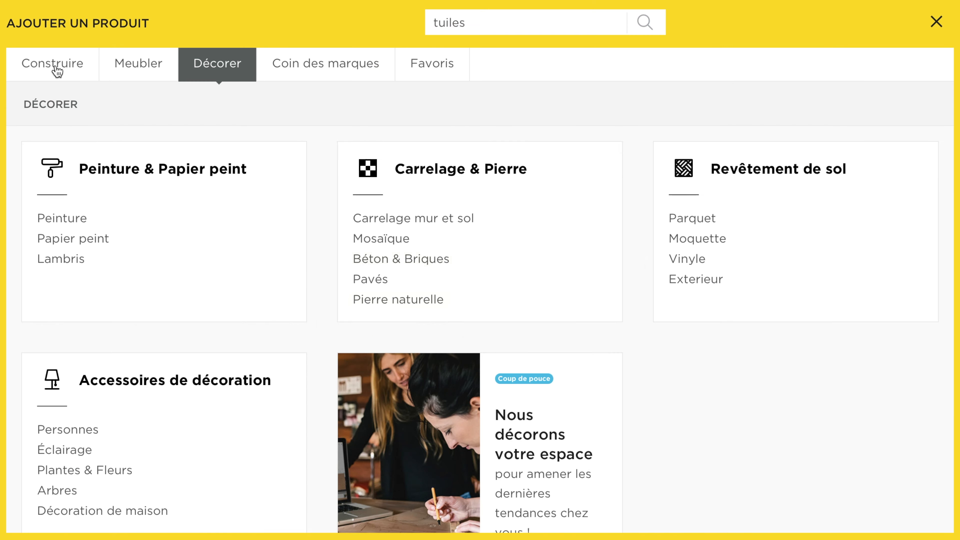
click(422, 259)
click(405, 259)
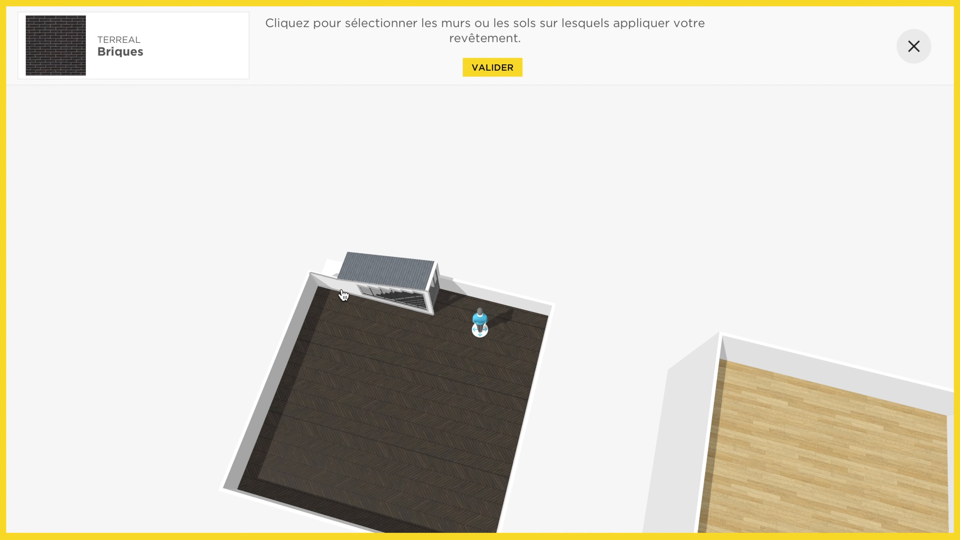
click(491, 68)
- Filter the brick coverings by Gris and apply the Generique Brique to the terrace's parapet and enclosure walls
click(65, 67)
click(94, 165)
click(58, 256)
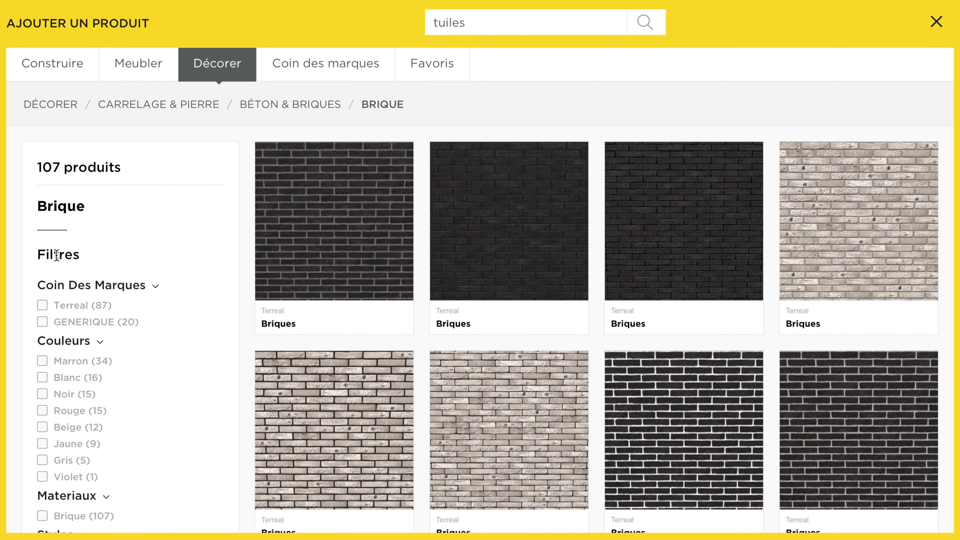
click(63, 461)
click(303, 247)
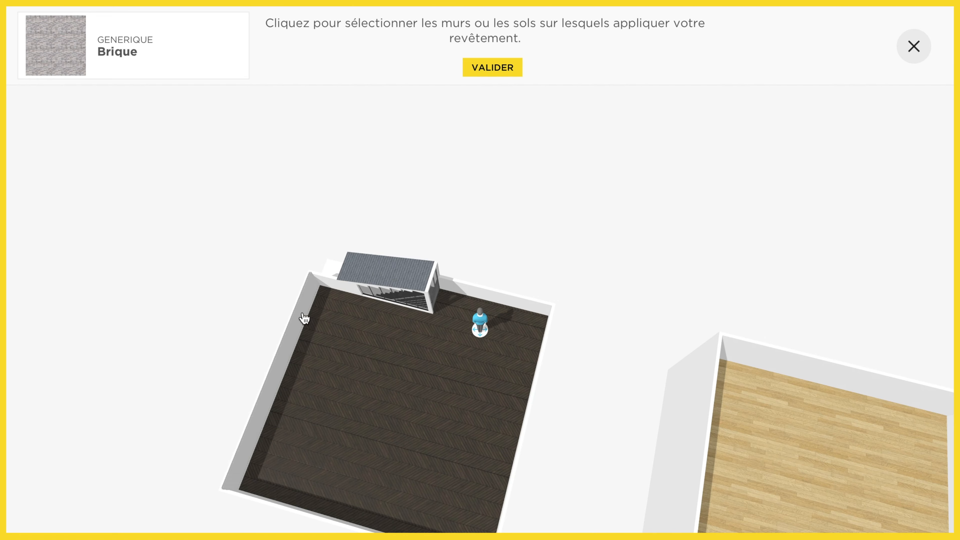
click(465, 297)
scroll(453, 377, up, 10)
click(341, 159)
scroll(829, 325, down, 10)
click(597, 437)
drag(480, 337, 167, 511)
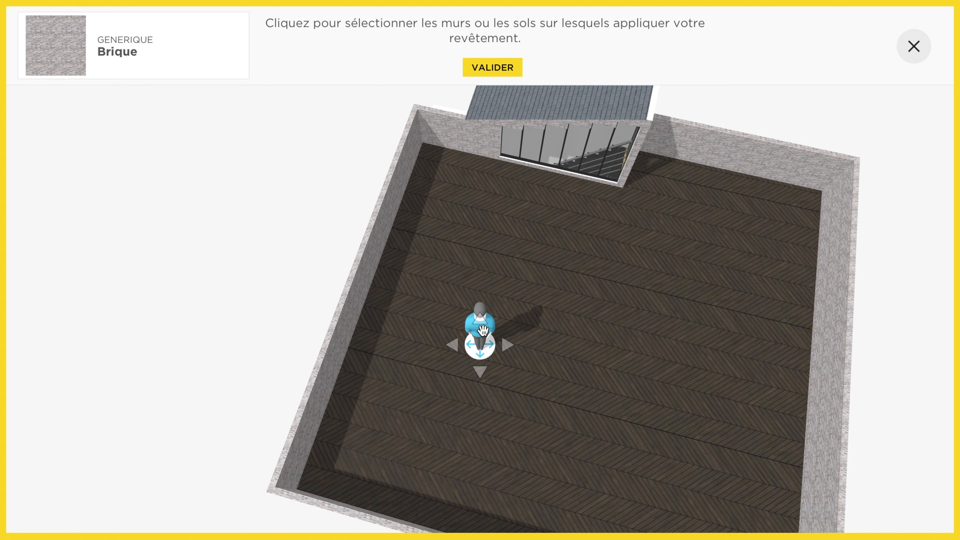
- Apply the same grey brick to the outer walls of the terrace building and validate the covering
drag(478, 339, 365, 421)
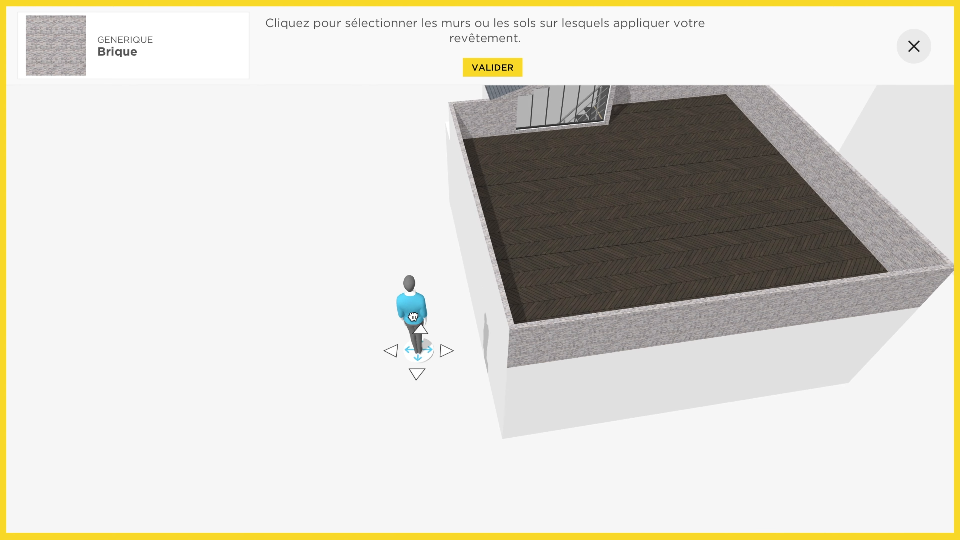
drag(481, 336, 900, 137)
drag(779, 363, 798, 247)
click(554, 336)
click(316, 177)
click(263, 146)
drag(485, 349, 268, 49)
drag(578, 212, 371, 215)
click(372, 218)
click(492, 74)
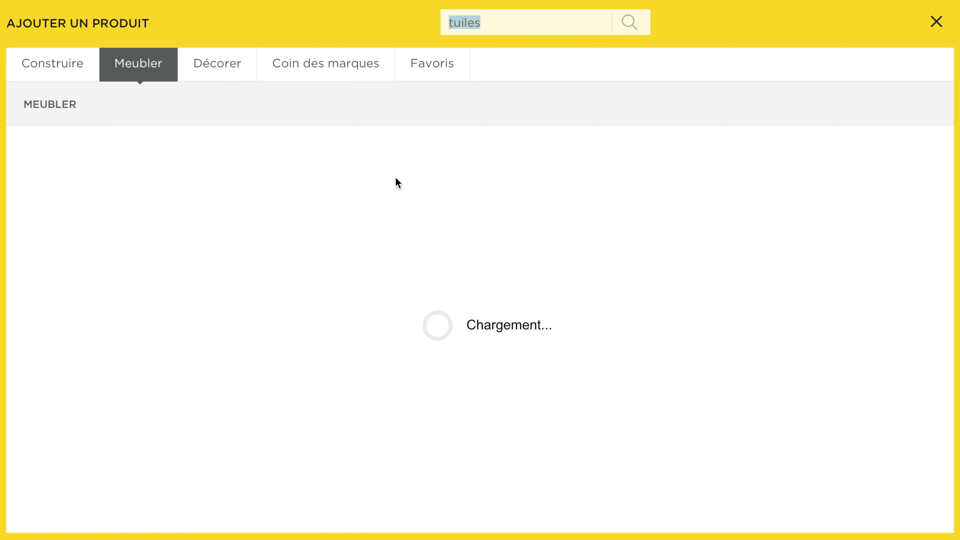
- Search the catalogue for "ensemble" and place the Ensemble salon de jardin in the terrace corner opposite the stair enclosure
text(ensemble)
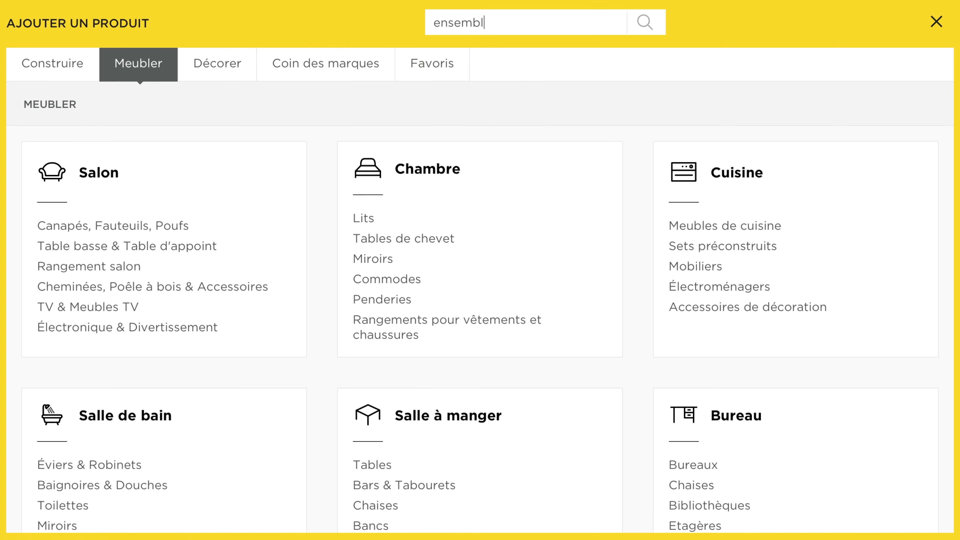
key(Return)
scroll(492, 441, down, 20)
scroll(491, 424, up, 20)
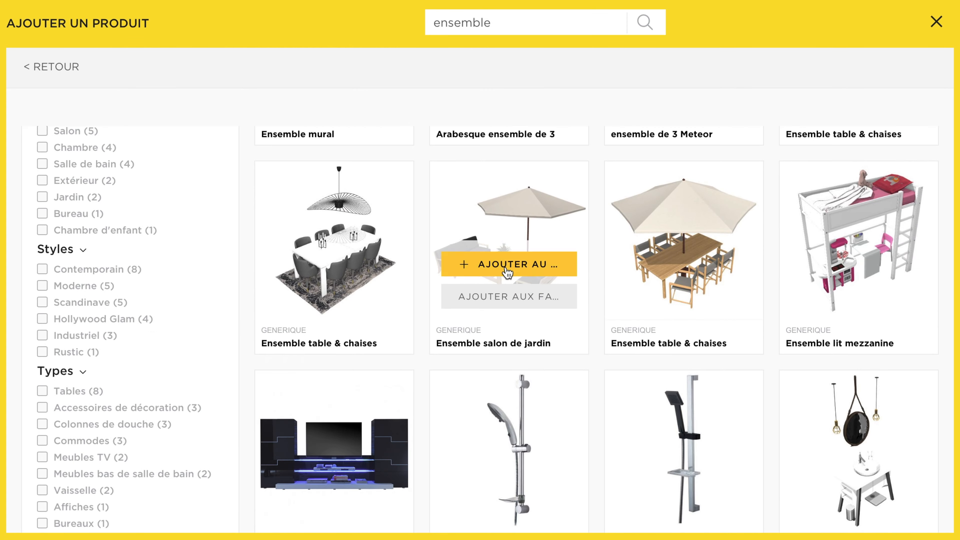
click(505, 262)
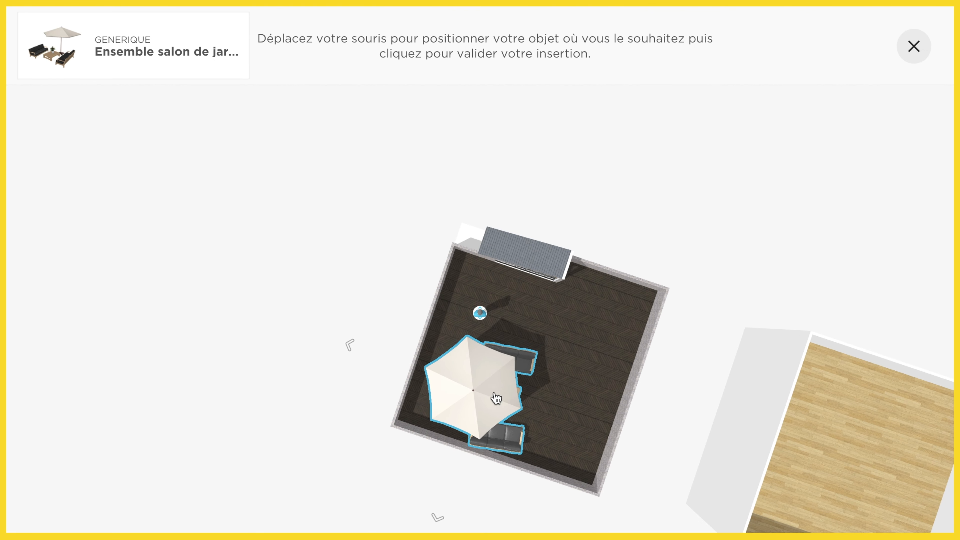
click(498, 394)
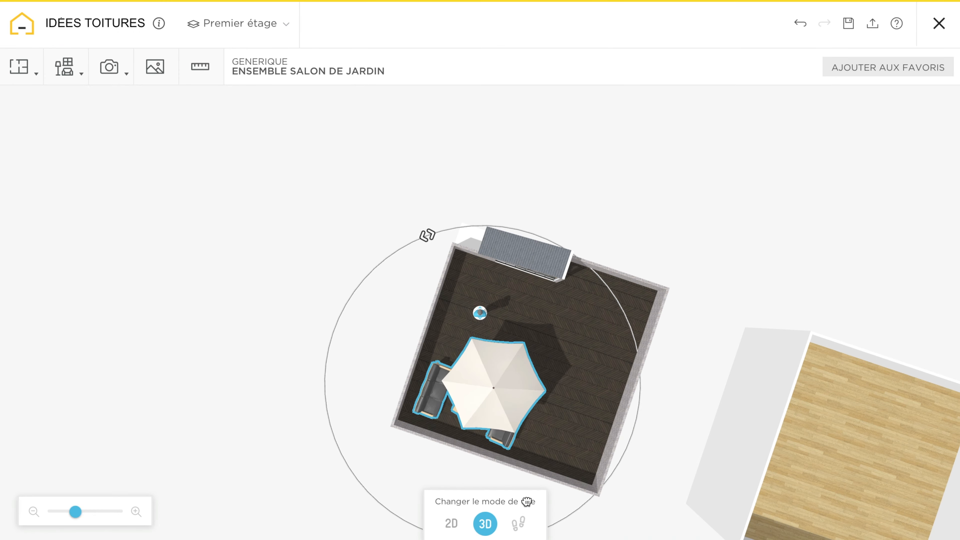
- Add the Ensemble table & chaises with parasol beside the garden lounge set
click(64, 66)
click(101, 135)
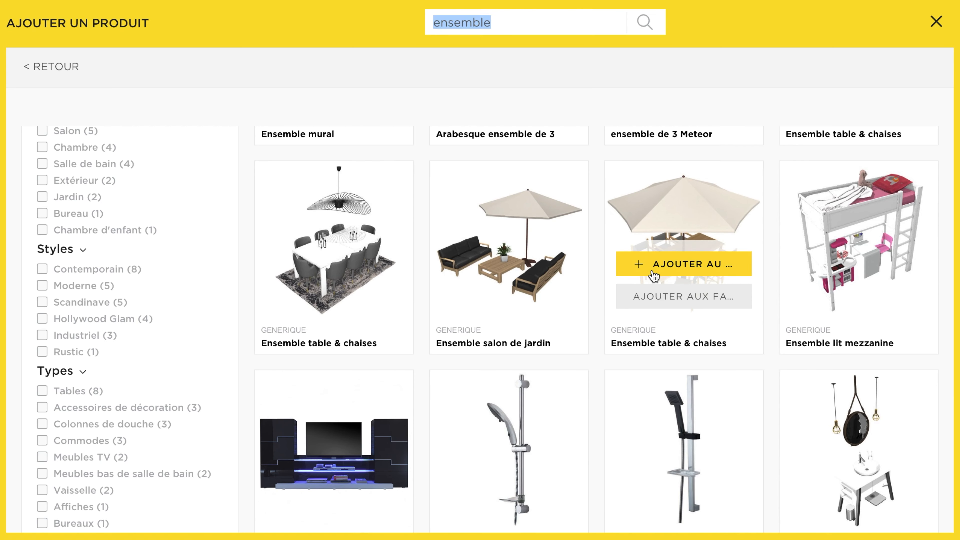
click(682, 263)
click(589, 304)
- Find the Jacuzzi in the catalogue and place it in the terrace corner next to the stair enclosure
click(64, 66)
click(100, 135)
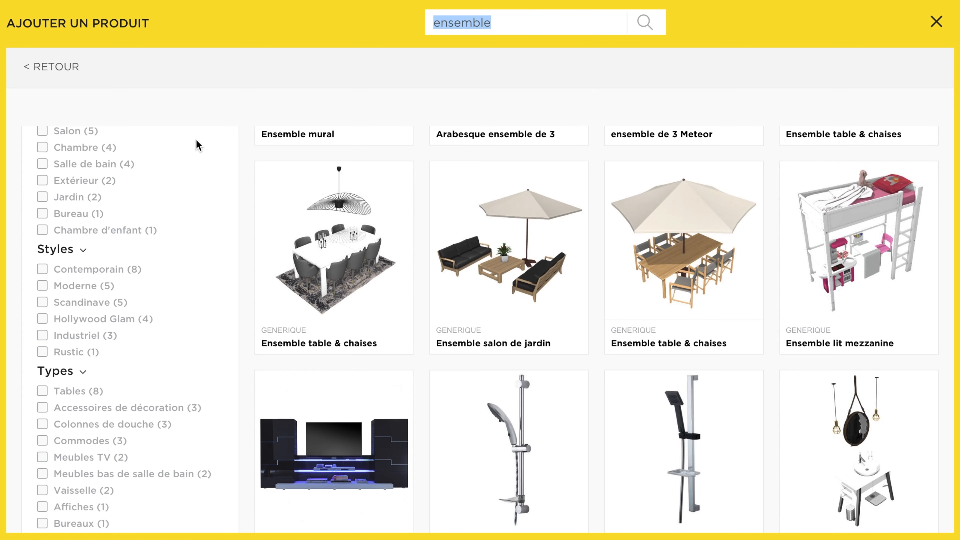
key(Return)
click(317, 248)
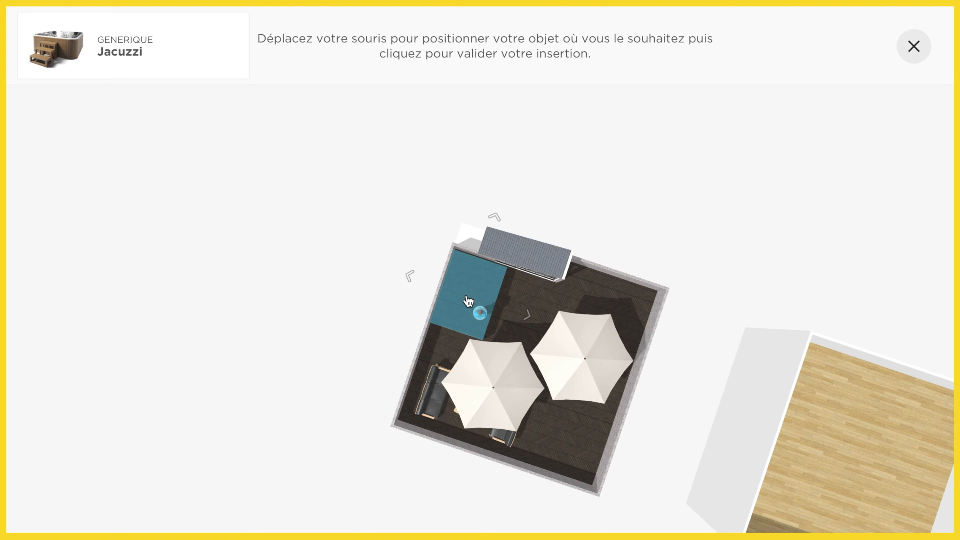
click(471, 301)
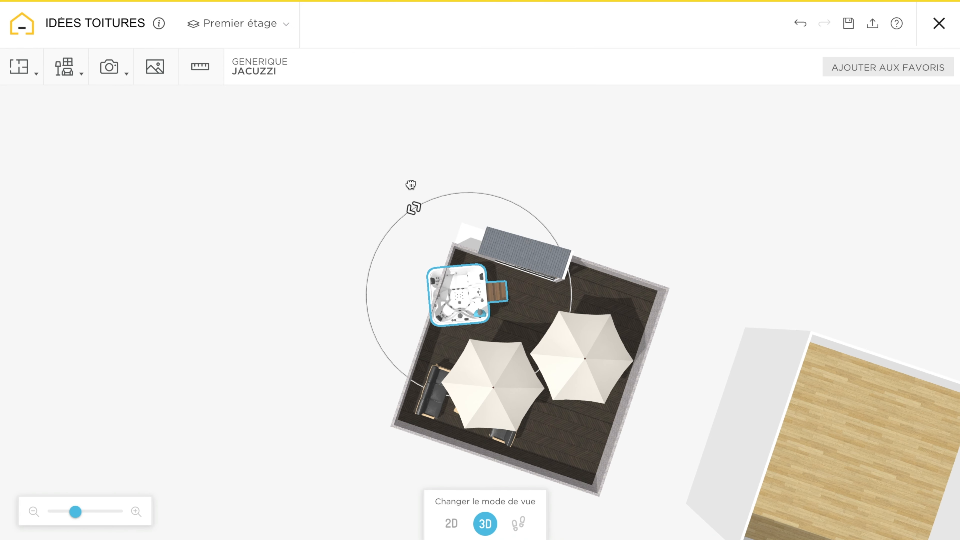
- Search the catalogue for "plante" and place a potted plant against the parapet beside the stair enclosure
click(64, 67)
click(101, 135)
text(pl)
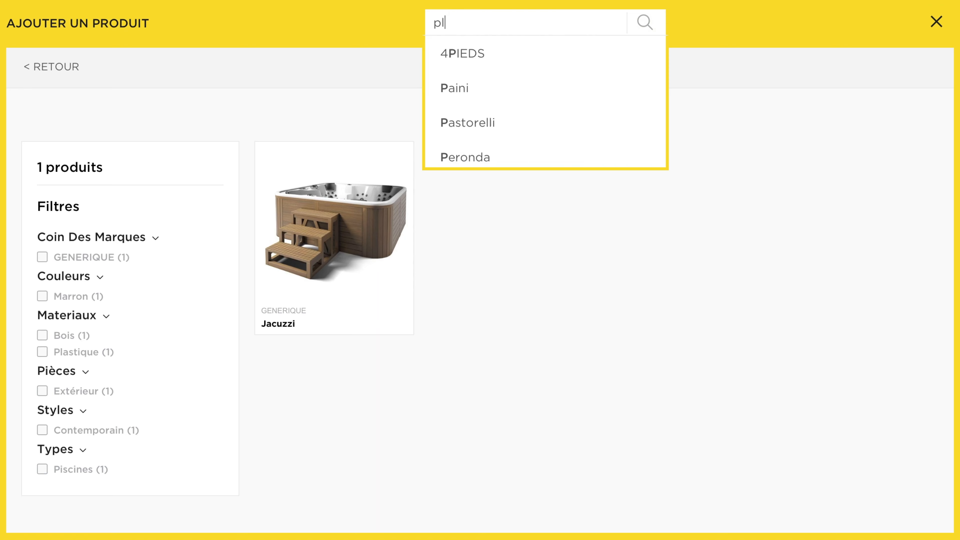
text(anze)
key(Return)
scroll(346, 313, down, 15)
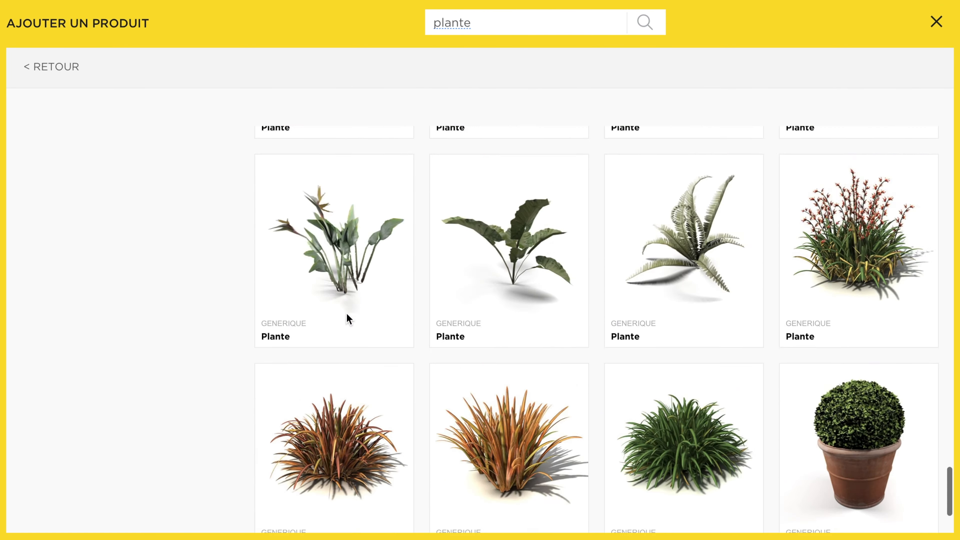
click(619, 466)
scroll(619, 466, down, 20)
scroll(619, 466, up, 10)
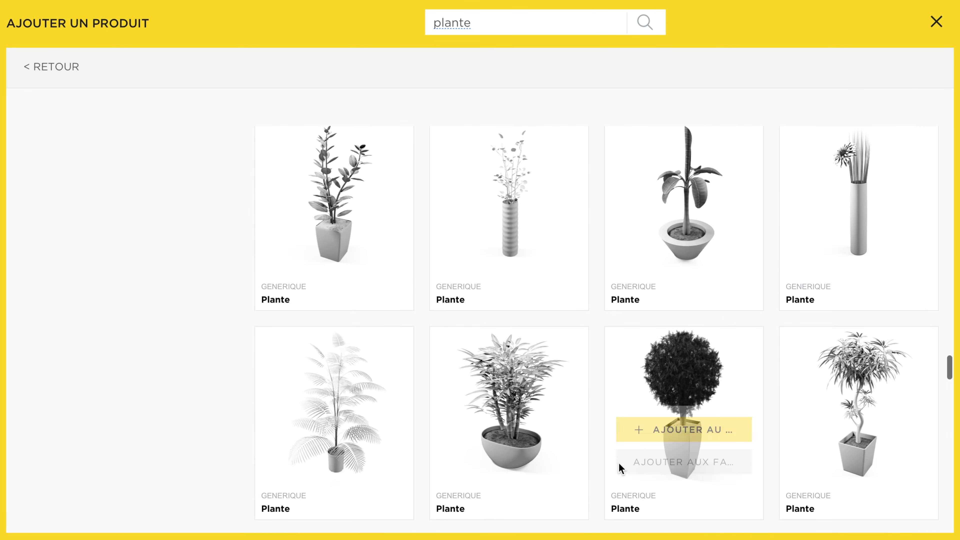
click(559, 453)
click(600, 281)
- Add a ball-shaped potted plant next to the first one and a small potted tree in the nearby terrace corner
click(65, 66)
click(90, 140)
click(684, 453)
click(612, 288)
click(176, 292)
click(65, 66)
click(91, 140)
click(859, 429)
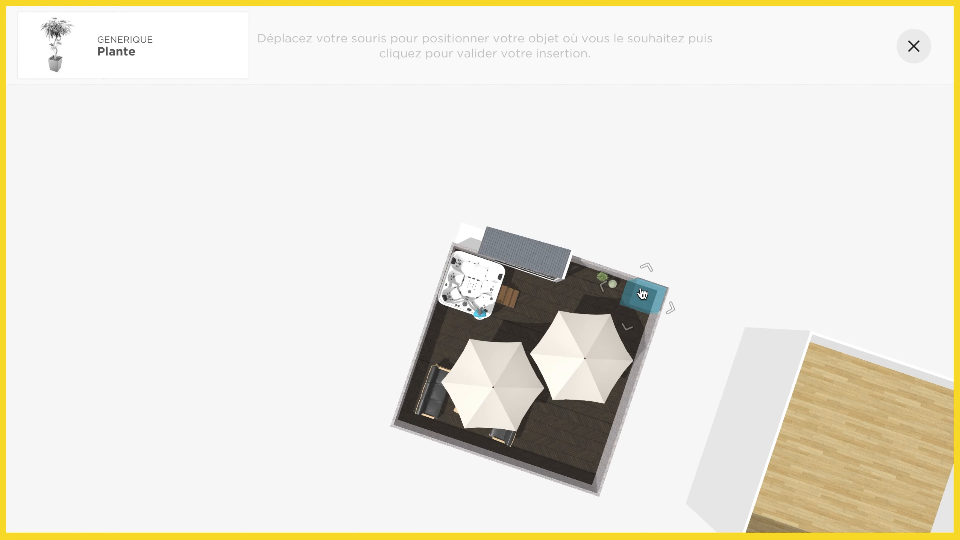
click(644, 296)
click(208, 299)
- Place the Plantes et fleurs model in a square black planter in the terrace corner beyond the dining set
click(64, 66)
click(90, 140)
scroll(572, 335, down, 20)
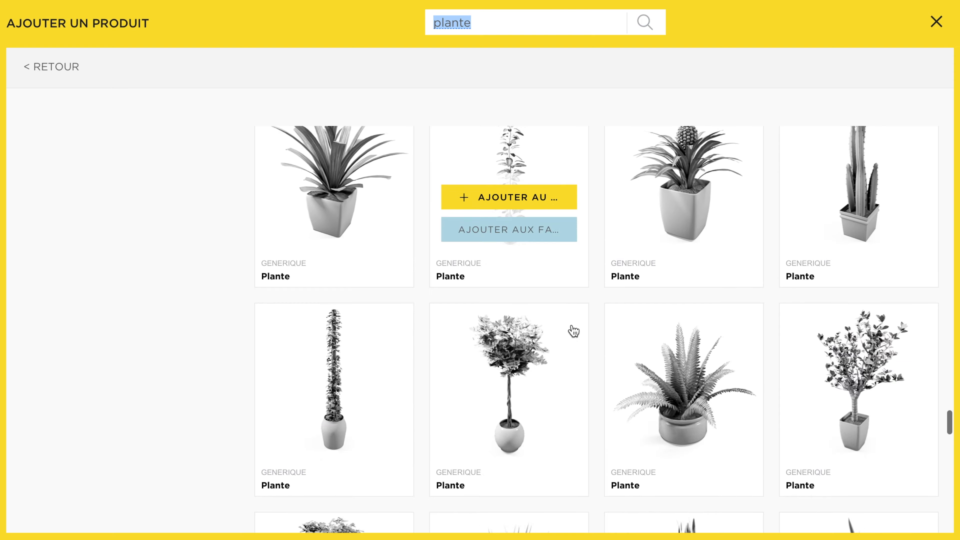
scroll(572, 324, down, 10)
click(545, 341)
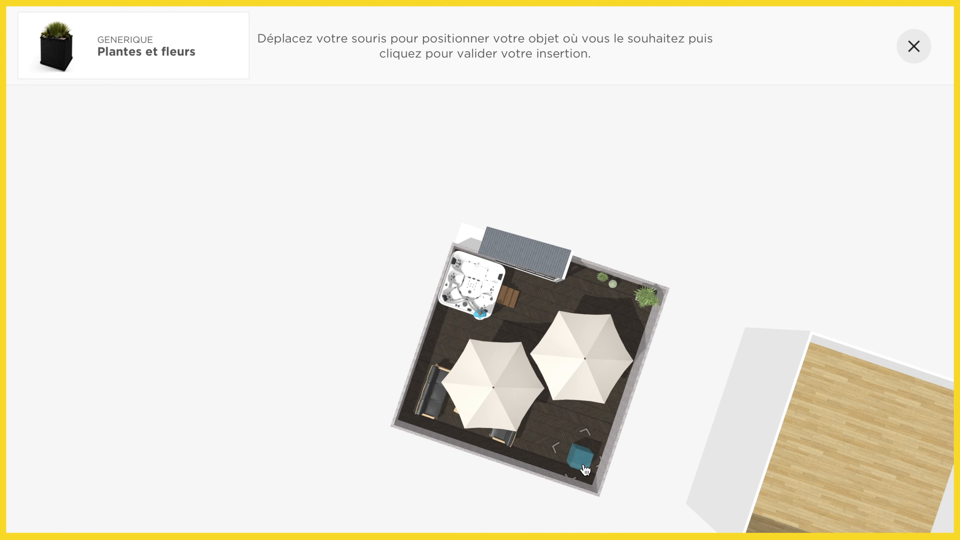
click(589, 477)
click(240, 355)
- Place the palm in a tall black planter along the parapet, between the lounge set and the corner planter
click(64, 67)
click(85, 145)
click(582, 463)
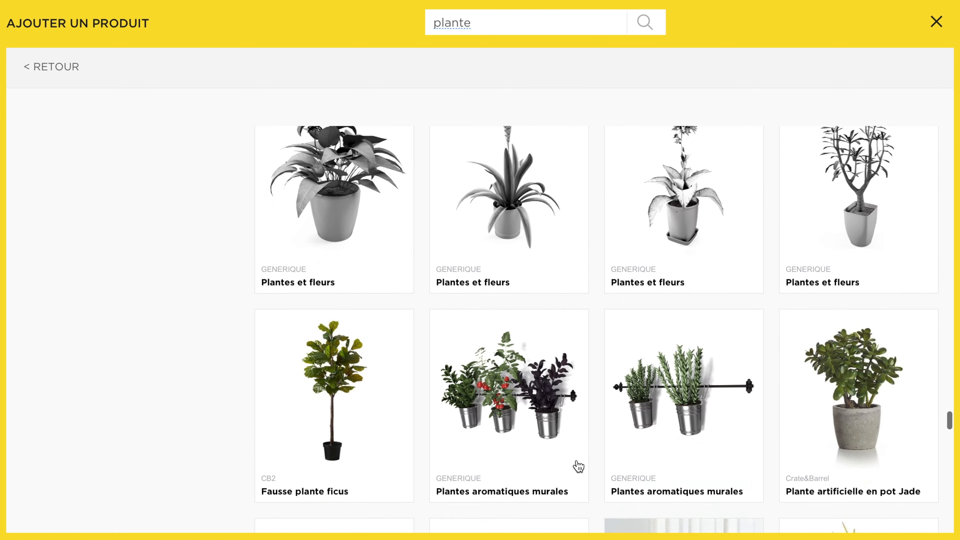
scroll(575, 461, down, 10)
scroll(578, 462, down, 5)
click(708, 328)
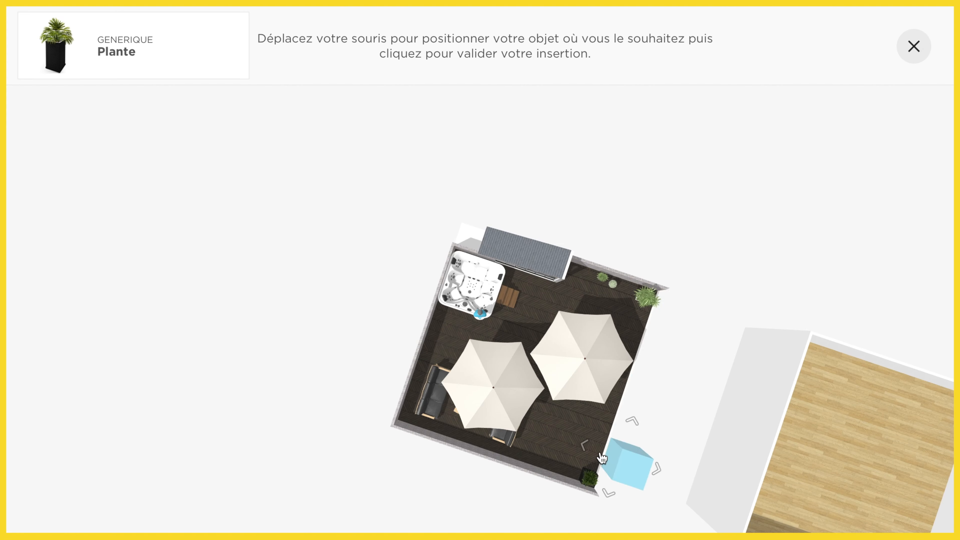
click(549, 462)
- Place the round boxwood in a black cylindrical pot beside the jacuzzi
click(64, 66)
click(85, 145)
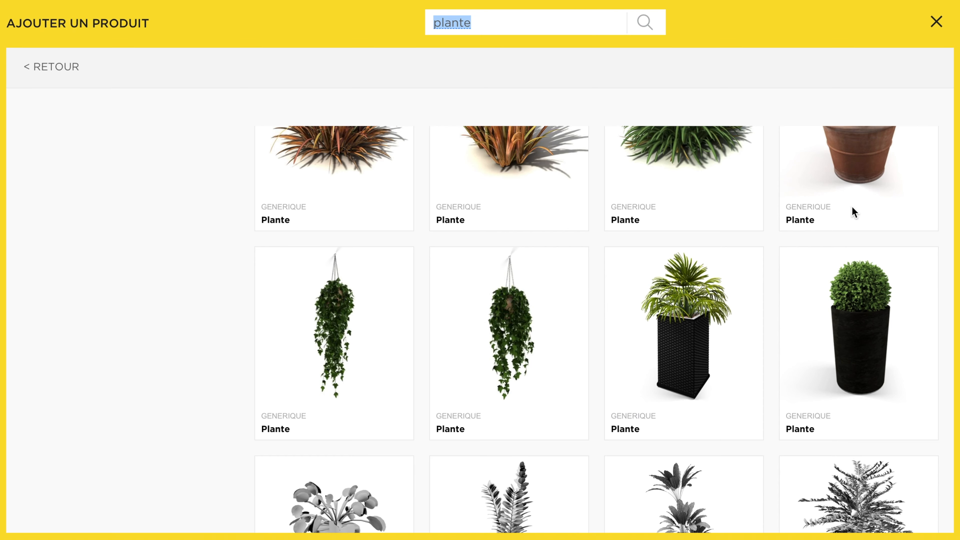
click(861, 394)
click(436, 317)
- Place the leafy plant in a tall white pot in front of the stair enclosure, near its door end
click(64, 67)
click(85, 146)
scroll(530, 303, up, 15)
scroll(530, 304, up, 5)
click(685, 338)
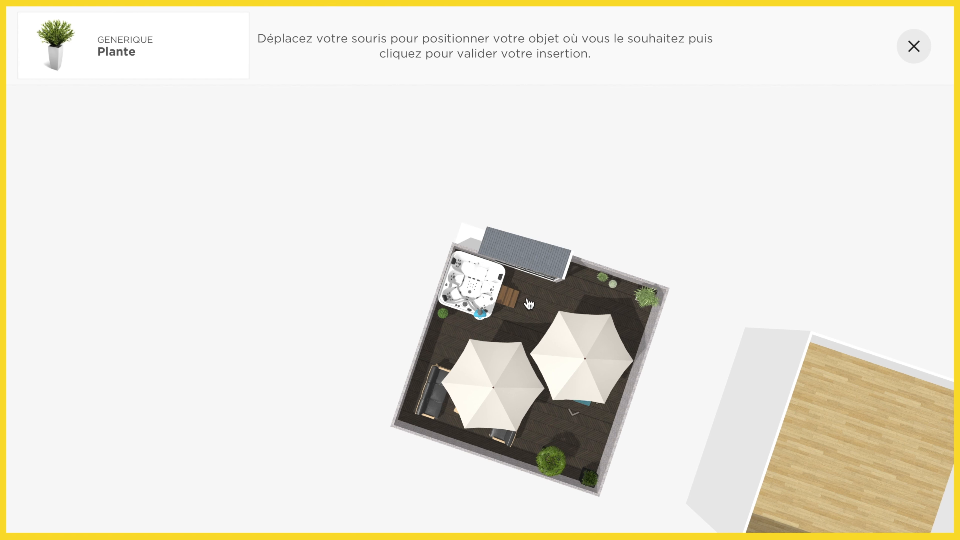
click(551, 295)
- Place the fern in a white cylindrical pot along the side parapet near the dining set
click(64, 67)
click(85, 137)
scroll(575, 294, up, 3)
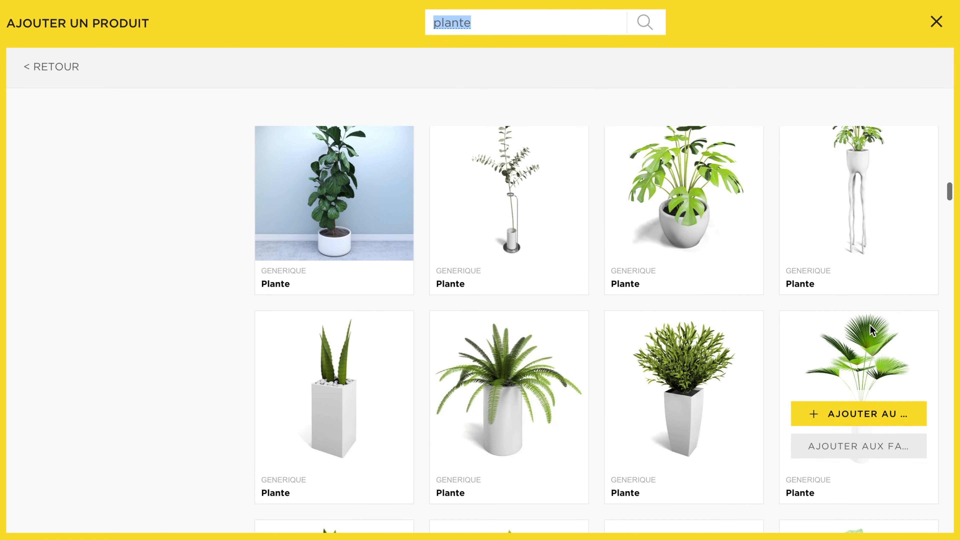
click(483, 450)
click(608, 418)
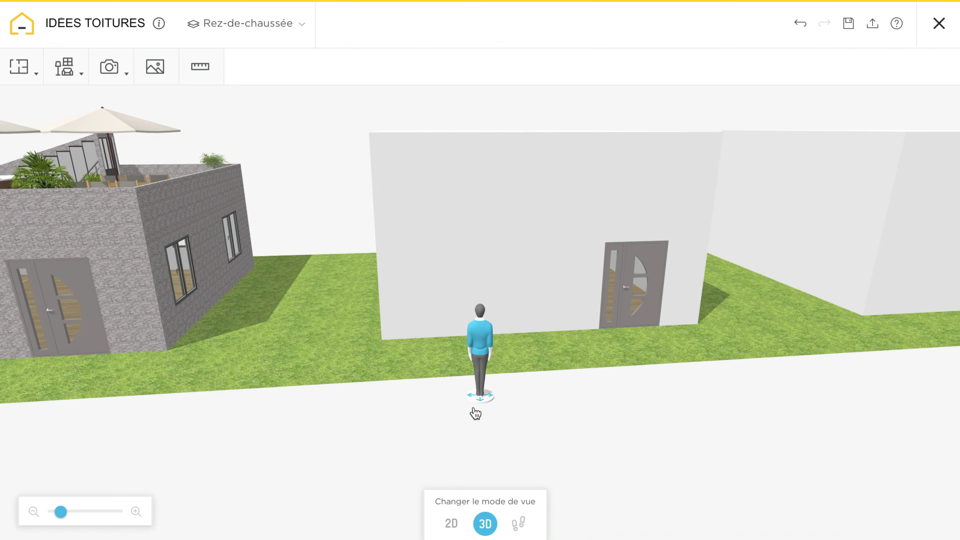
- Switch to the Premier étage level and draw a wall across the middle of the central building, splitting its room in two
click(246, 23)
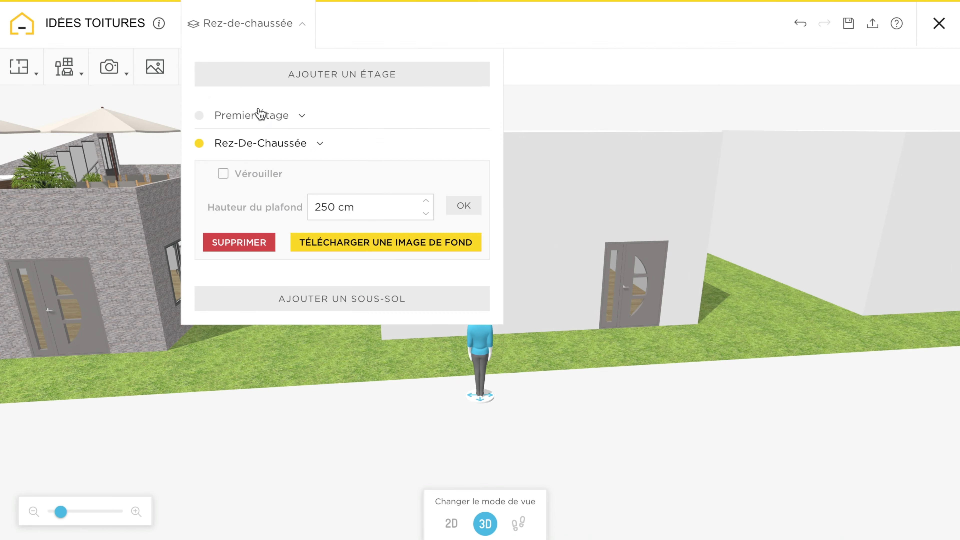
click(252, 116)
click(373, 444)
drag(502, 296, 454, 340)
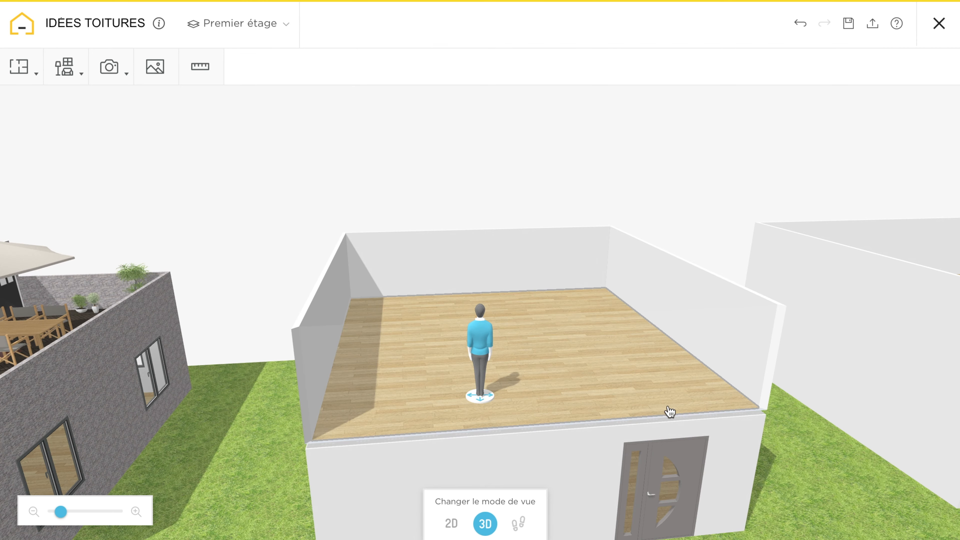
click(452, 523)
scroll(409, 227, down, 5)
drag(409, 227, 347, 279)
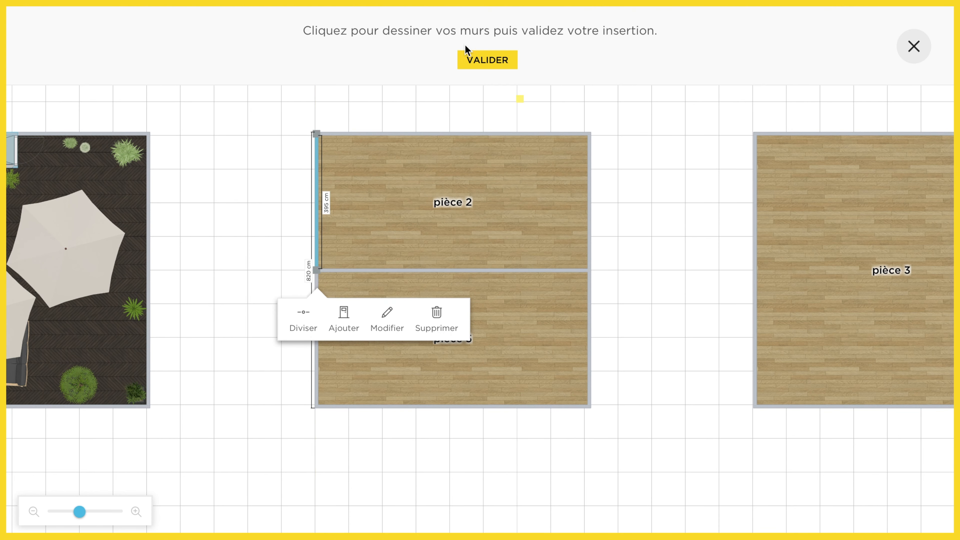
click(469, 55)
- Set the three outer walls of pièce 5 to a height of 100 cm instead of the room height
click(315, 381)
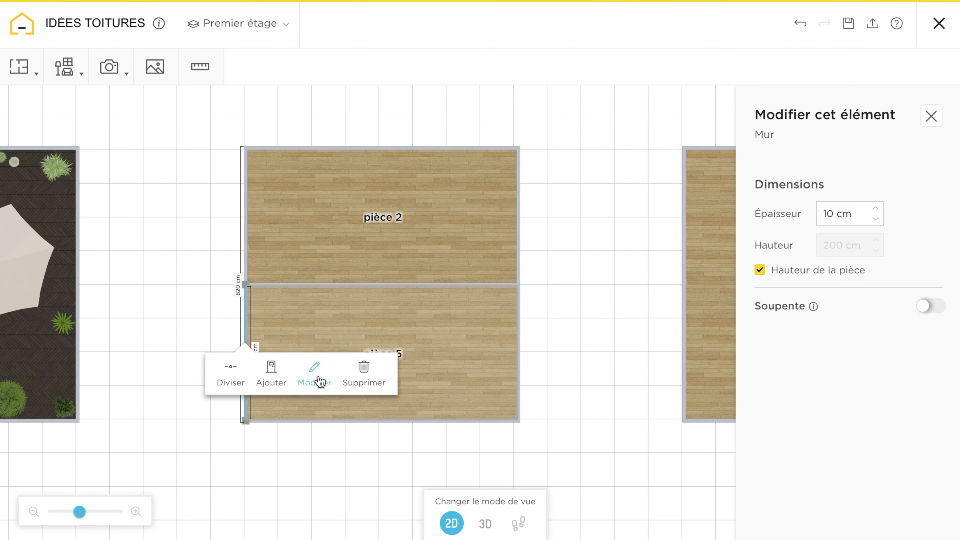
click(495, 421)
click(565, 469)
click(760, 270)
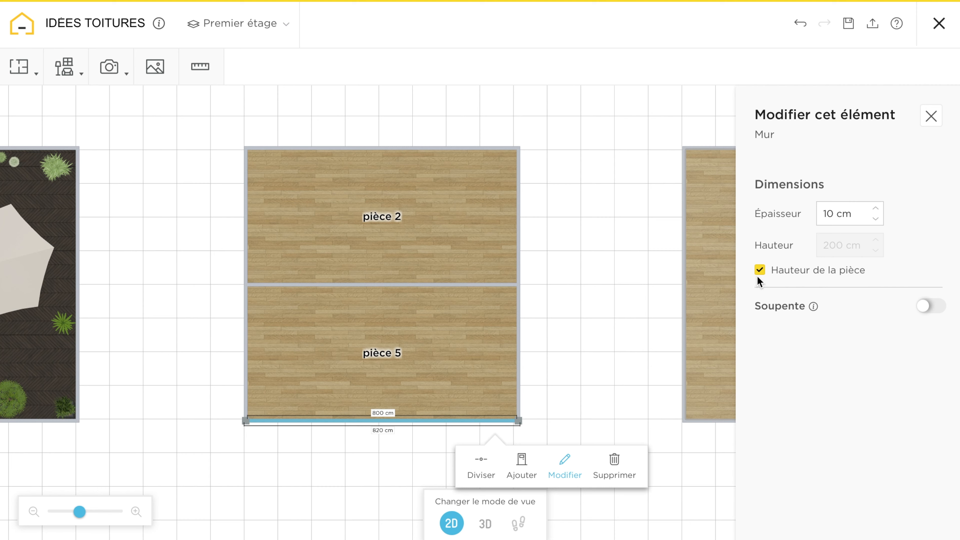
click(518, 326)
click(589, 413)
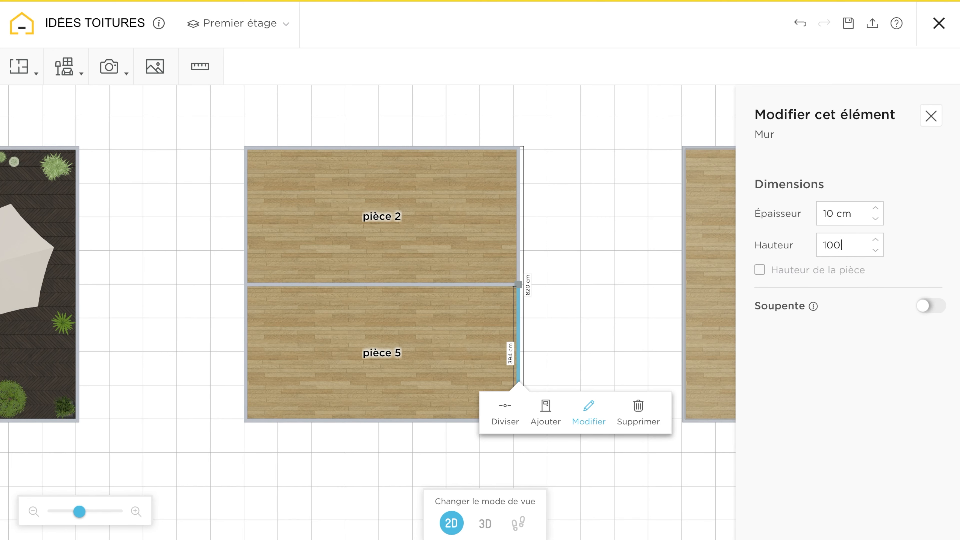
click(565, 318)
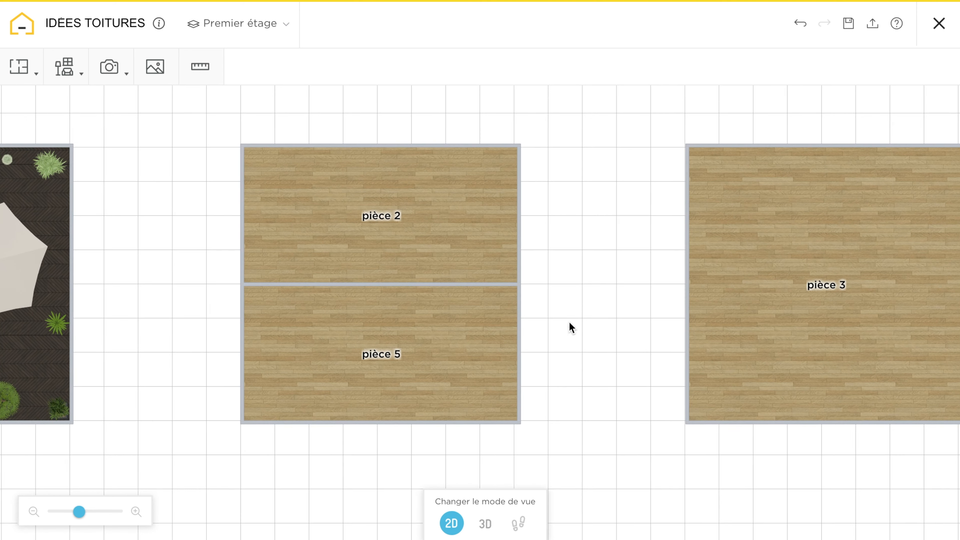
- Add a sloped ceiling to pièce 2 from the wall opposite the dividing wall, with height 100 cm and depth 405 cm
scroll(570, 322, up, 2)
click(536, 212)
scroll(604, 325, up, 5)
scroll(605, 325, down, 5)
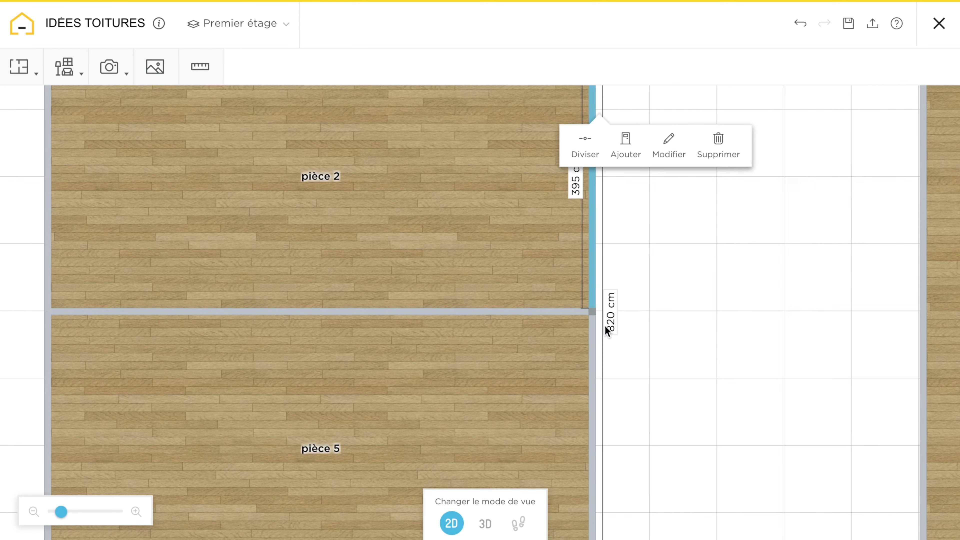
click(437, 132)
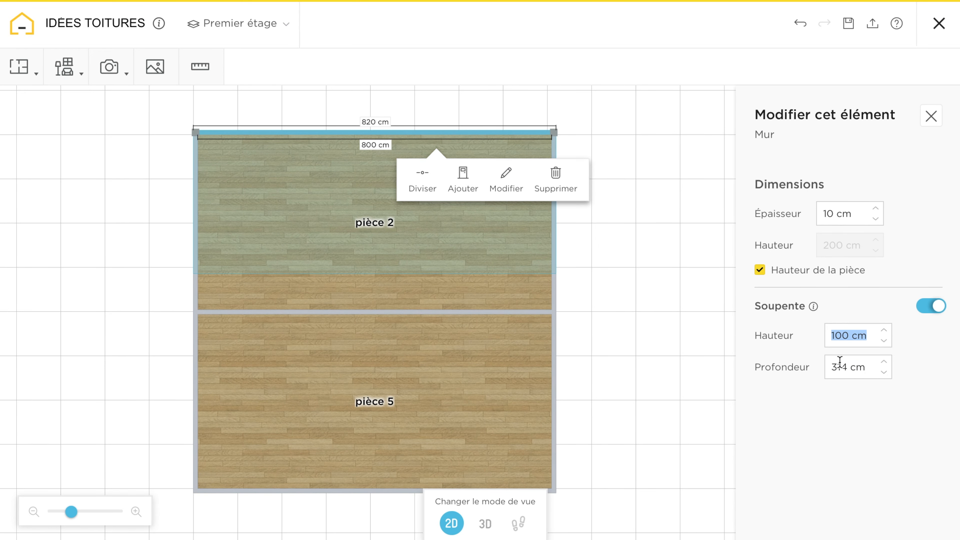
key(Return)
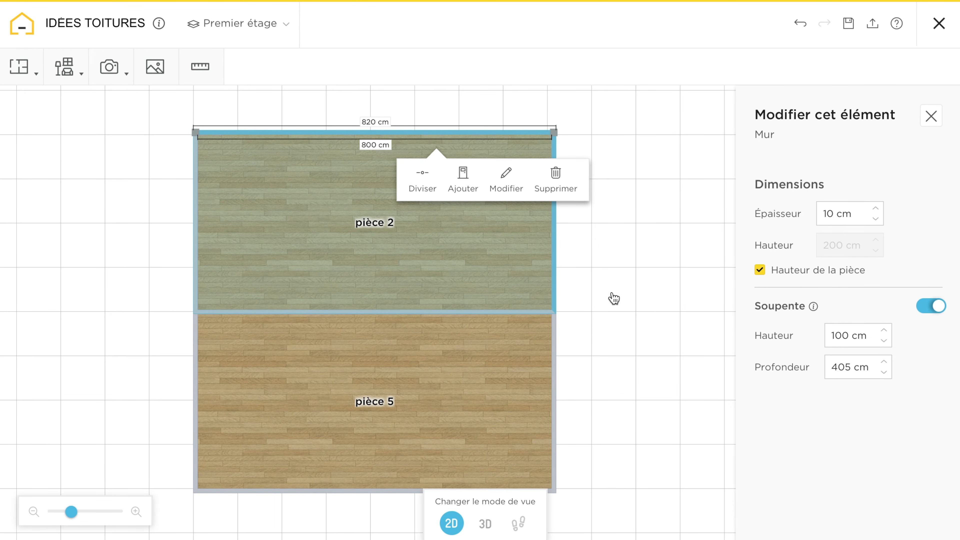
click(613, 297)
- Check the sloped roof in 3D and set the Premier étage ceiling height to 250 cm
click(487, 524)
click(266, 432)
drag(259, 427, 443, 336)
drag(366, 295, 402, 303)
click(251, 26)
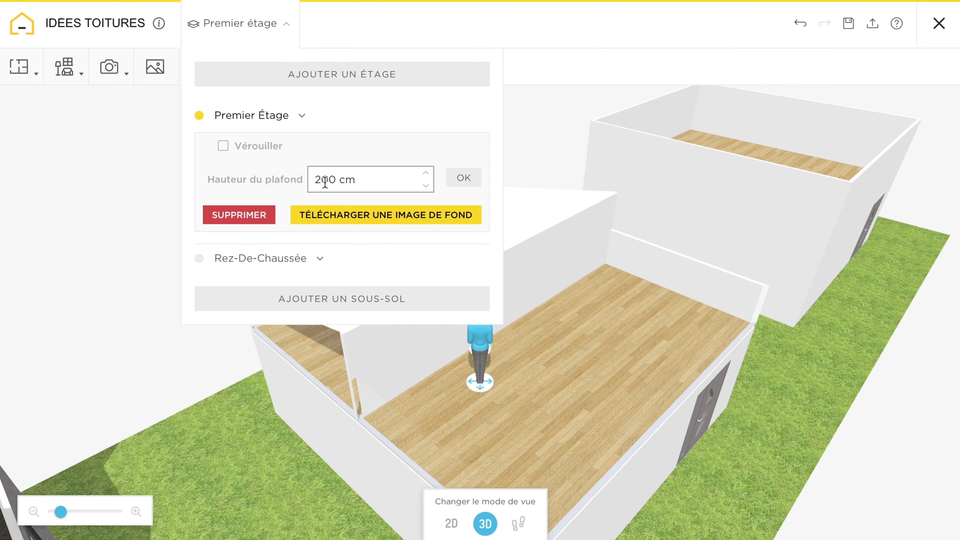
key(Return)
click(173, 318)
drag(174, 318, 112, 253)
click(267, 124)
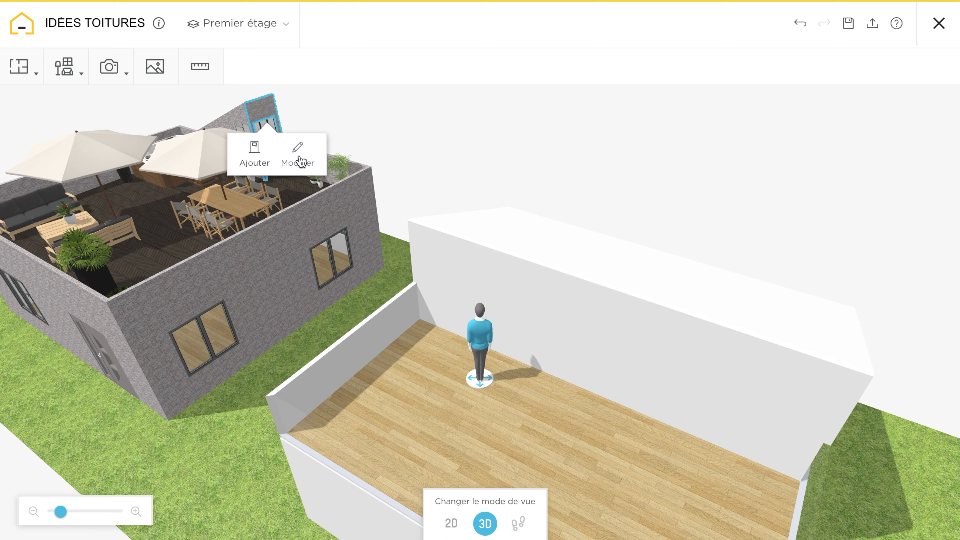
click(300, 153)
- Cover the floor of pièce 5 with a dark reddish-brown wood parquet
drag(607, 165, 570, 296)
click(570, 296)
click(557, 337)
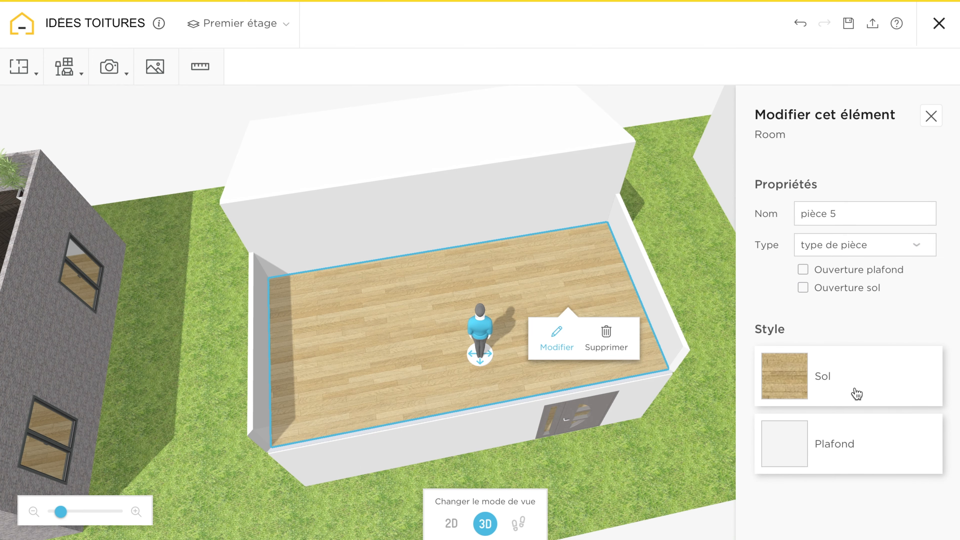
click(857, 394)
scroll(857, 393, down, 2)
scroll(857, 394, up, 2)
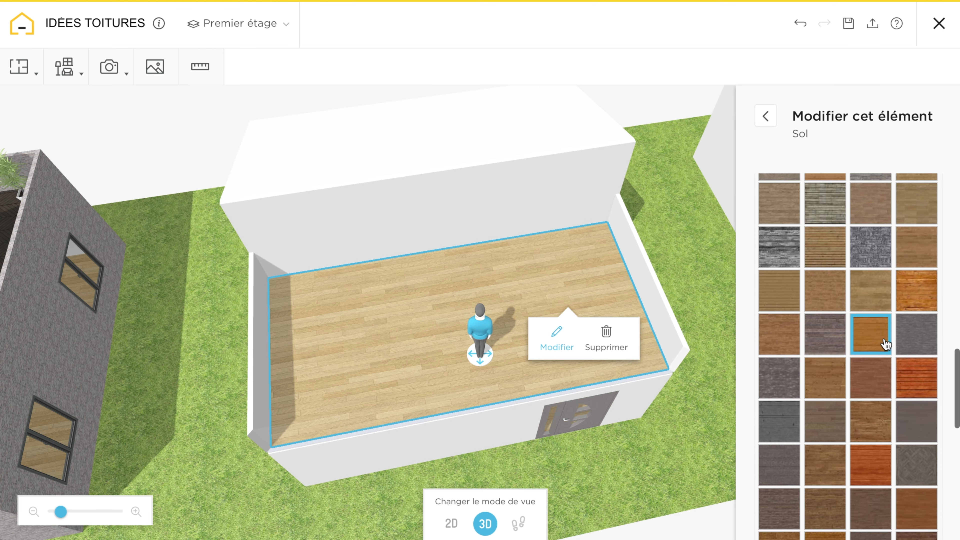
click(915, 295)
scroll(836, 469, down, 5)
click(782, 325)
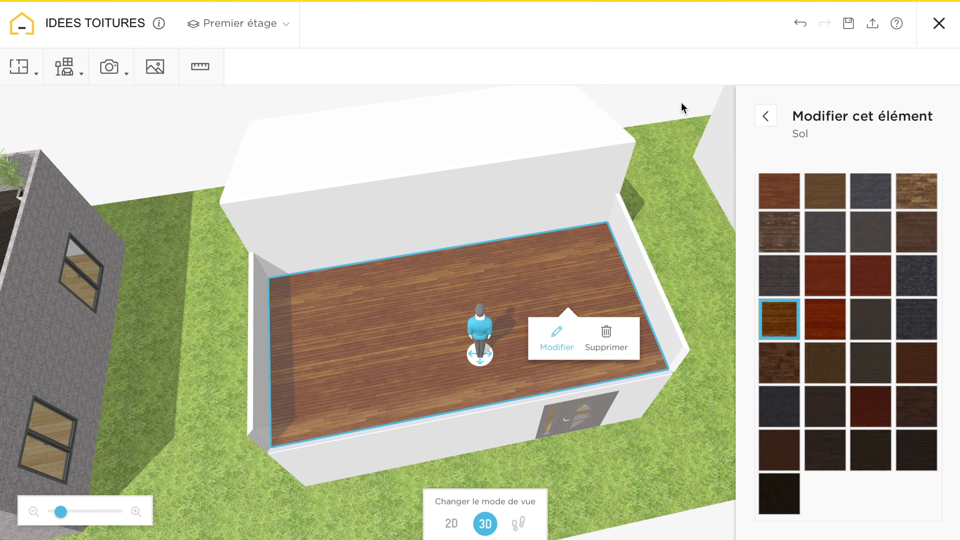
drag(682, 104, 682, 163)
drag(483, 313, 440, 228)
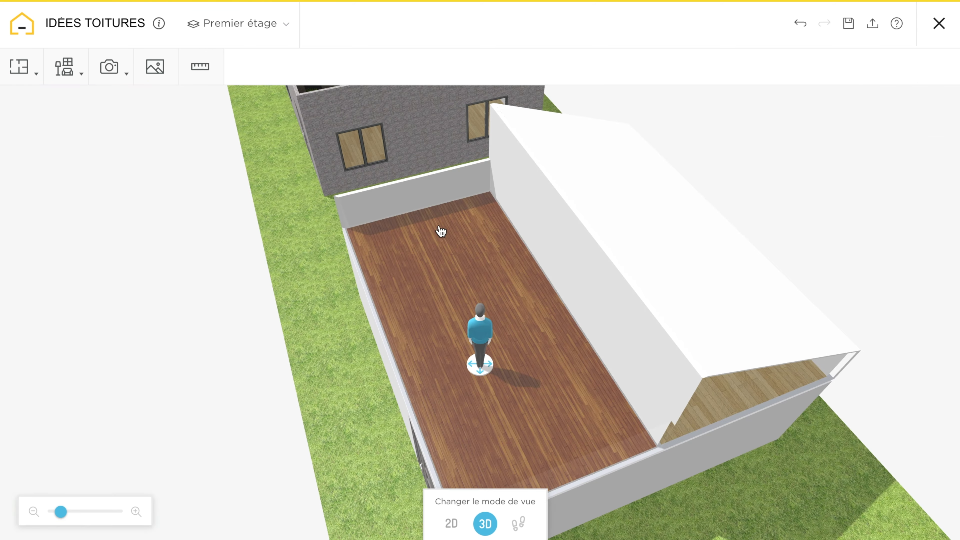
- Move the rear wall of pièce 2 outward by almost one grid square and deepen its sloped ceiling to reach the dividing wall
click(452, 524)
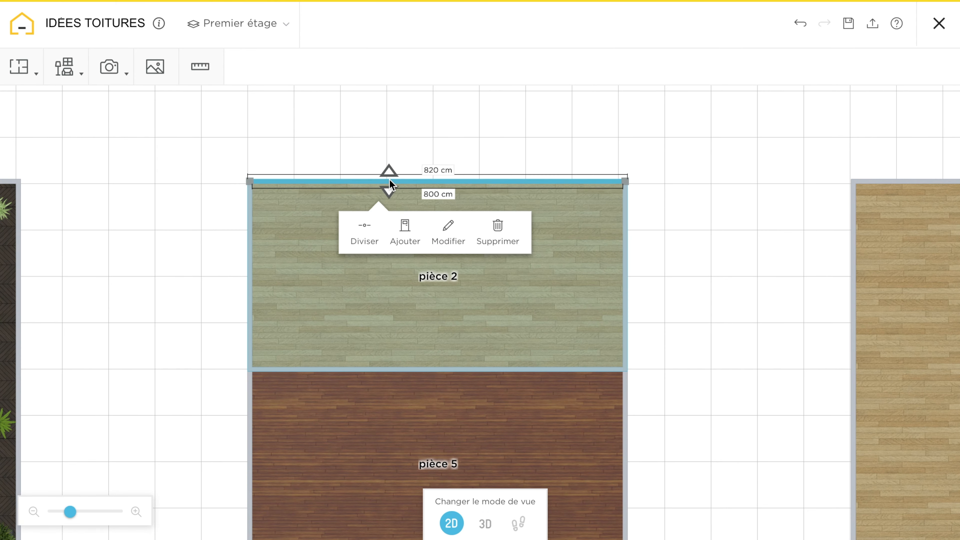
drag(390, 181, 394, 140)
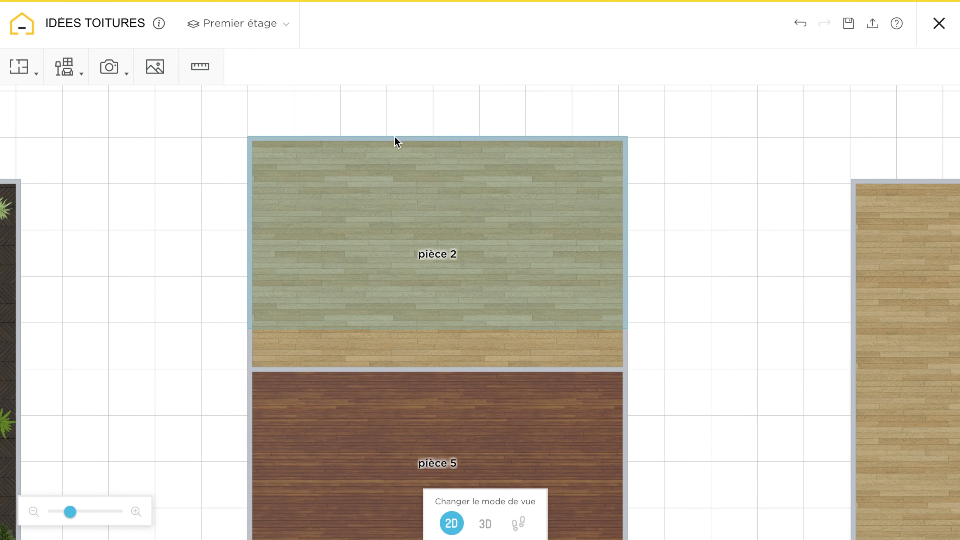
click(550, 145)
click(619, 187)
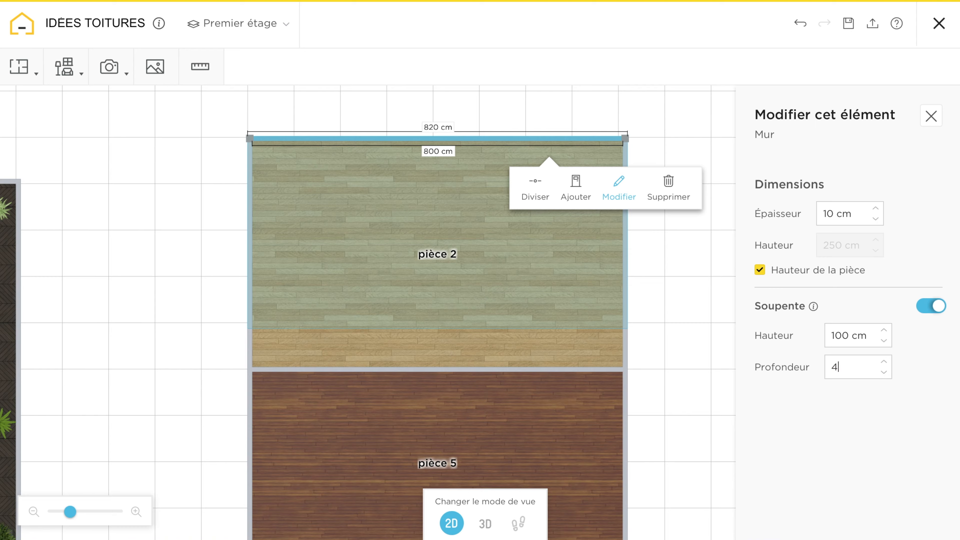
click(485, 523)
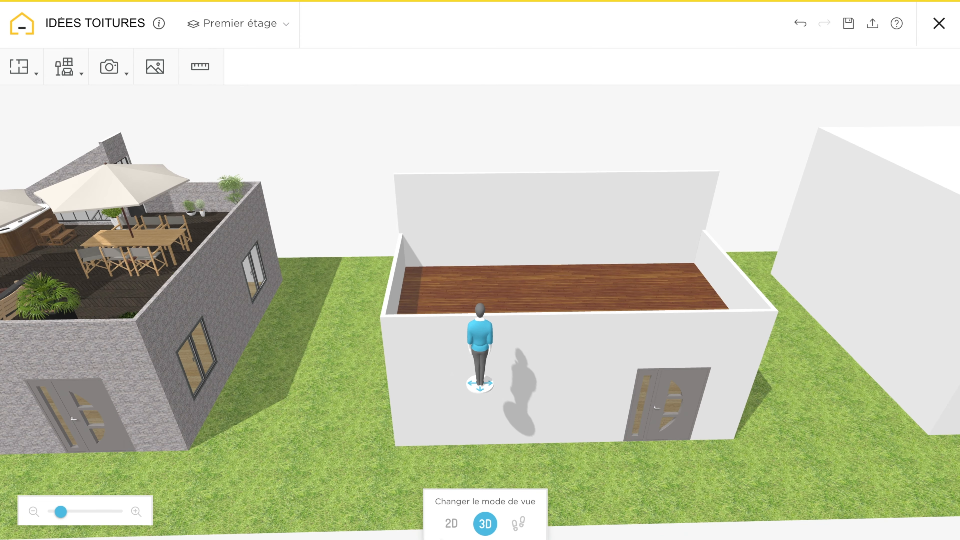
- Draw walls parallel to both side walls of pièce 5, about 27 cm inside them, to form narrow strips
click(452, 524)
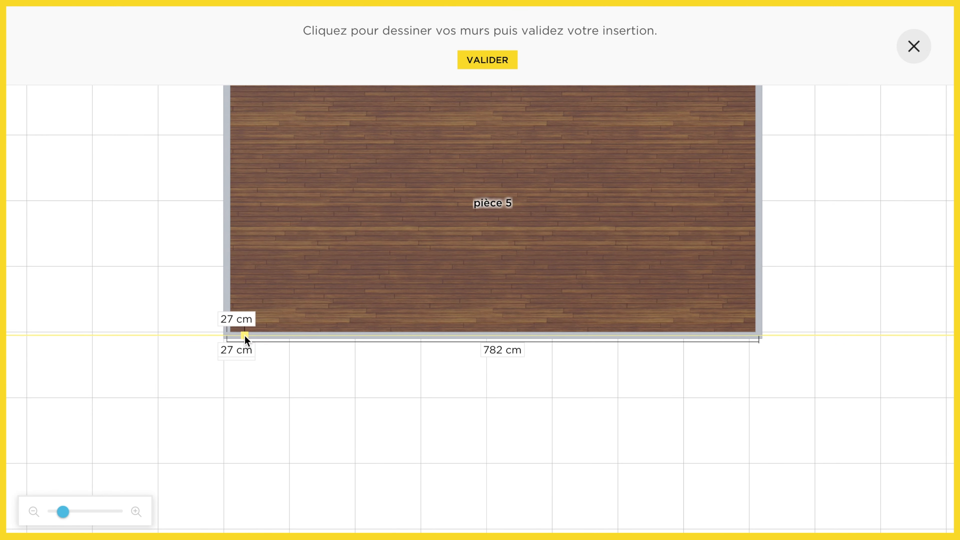
click(244, 336)
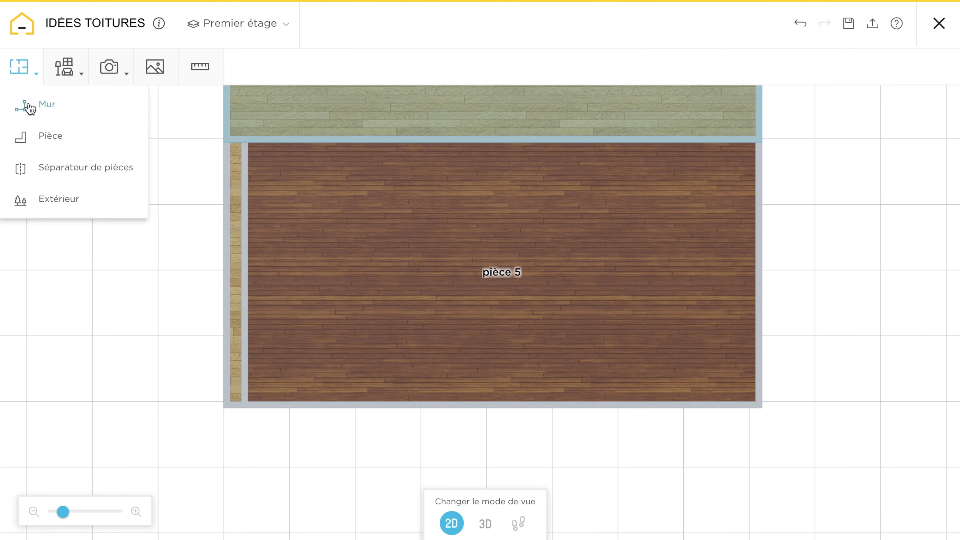
click(26, 103)
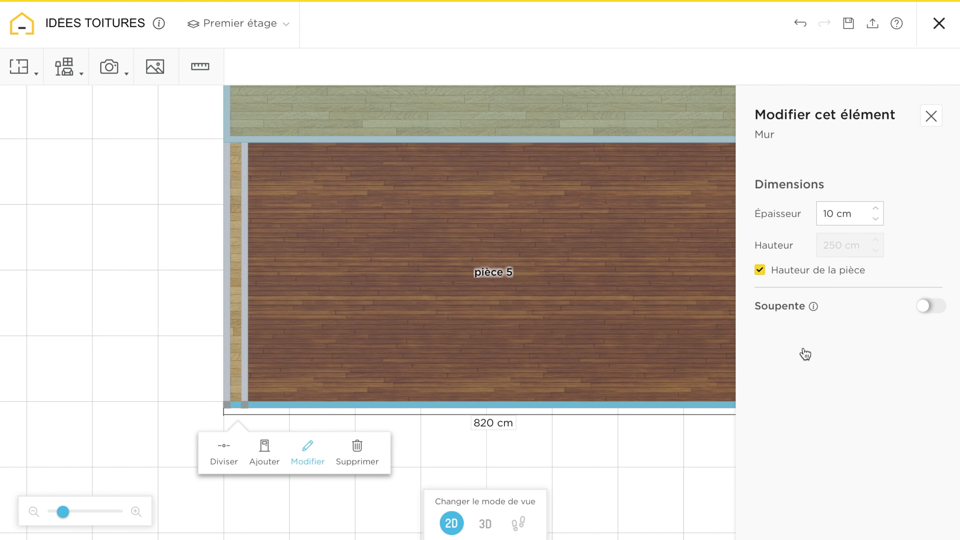
- Turn on the sloped ceiling on the first strip's end wall and extend both strips' end walls outward beyond the front parapet
click(930, 307)
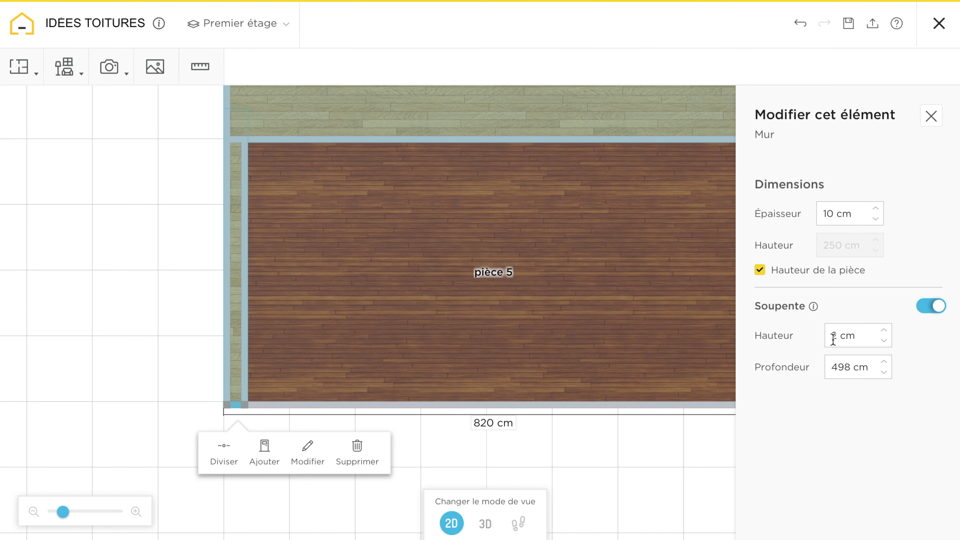
drag(235, 408, 234, 467)
click(747, 407)
drag(747, 407, 748, 467)
drag(751, 405, 756, 468)
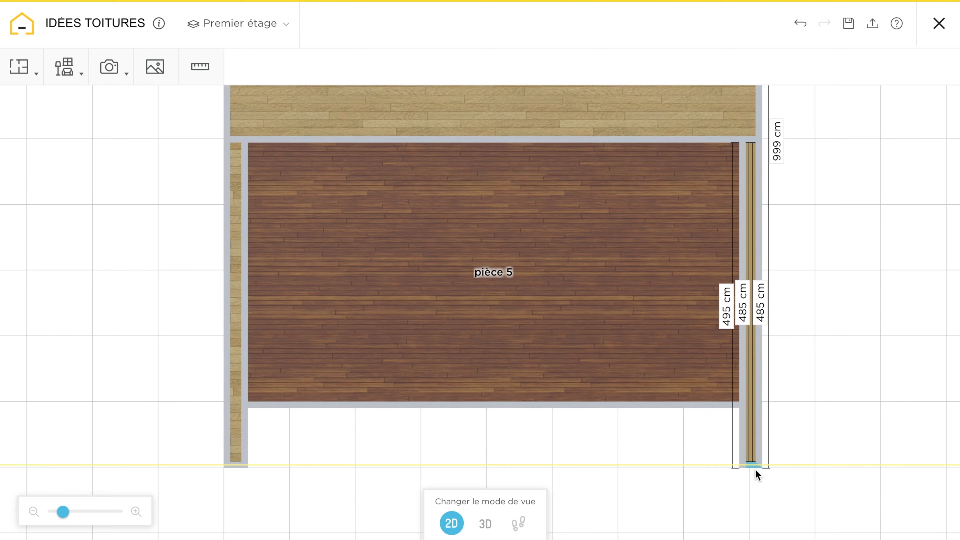
click(485, 524)
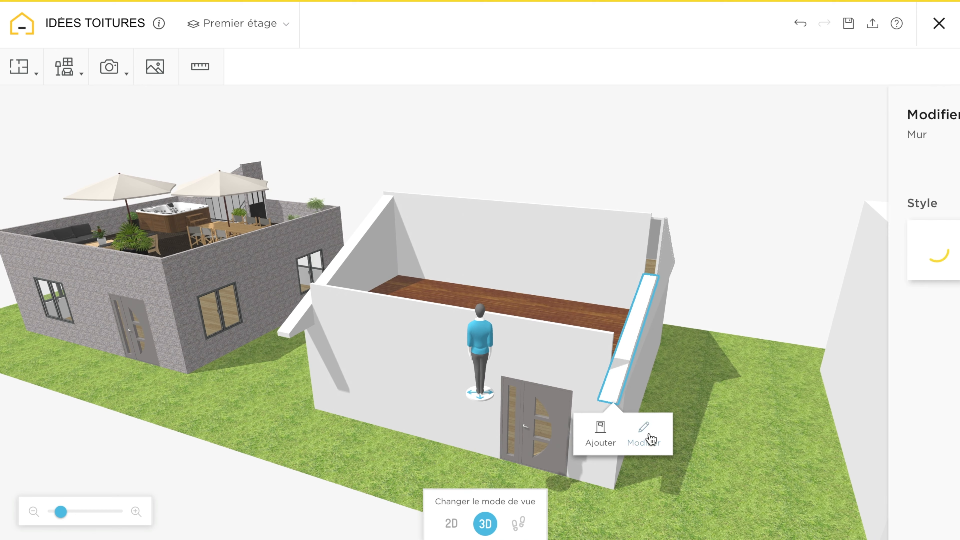
click(651, 440)
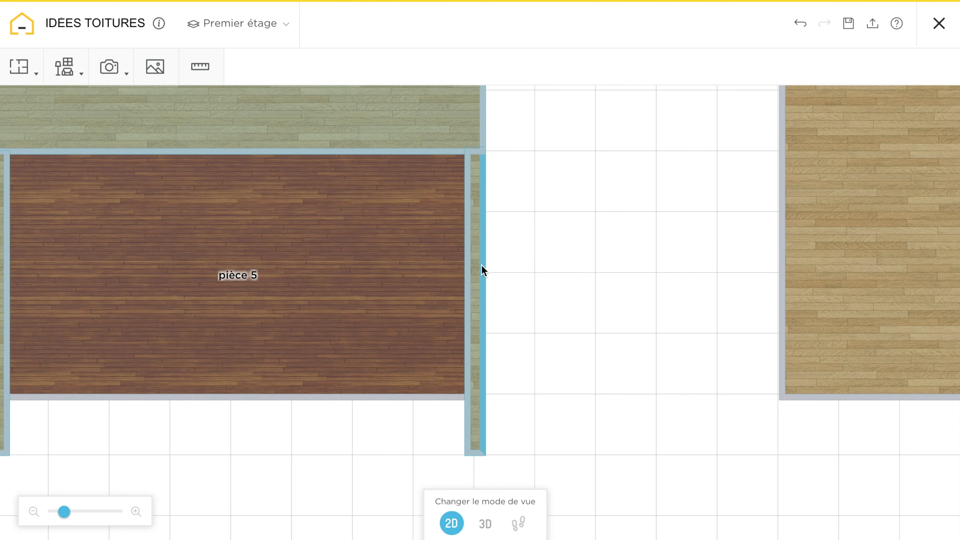
- Set the walls enclosing the narrow strip beside pièce 5, on the side facing pièce 3, to the full room height
click(482, 267)
click(552, 310)
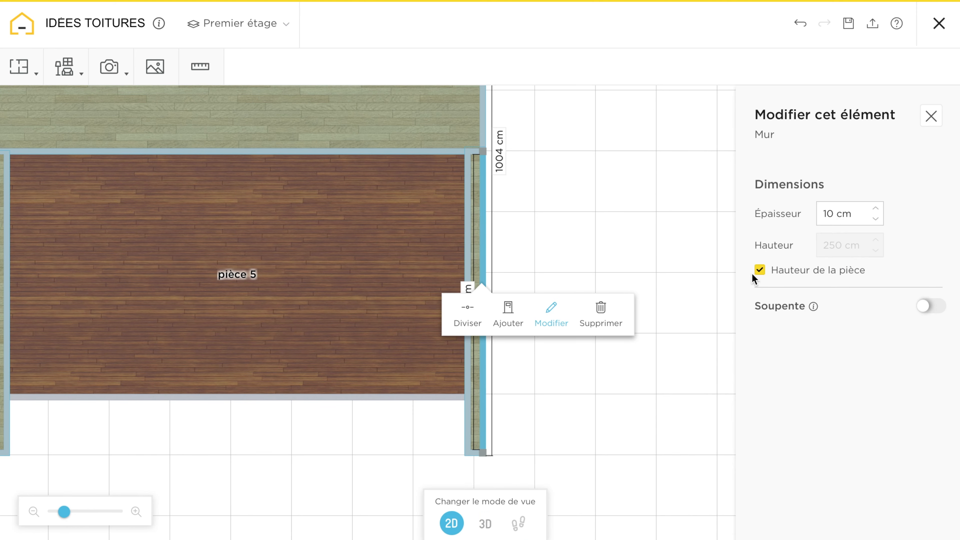
click(468, 235)
click(542, 289)
click(469, 421)
click(532, 462)
click(474, 453)
click(542, 505)
key(Escape)
click(476, 159)
click(544, 201)
- In 3D, filter the brick coverings by Beige and Blanc and choose a light Terreal Briques covering to apply
click(485, 524)
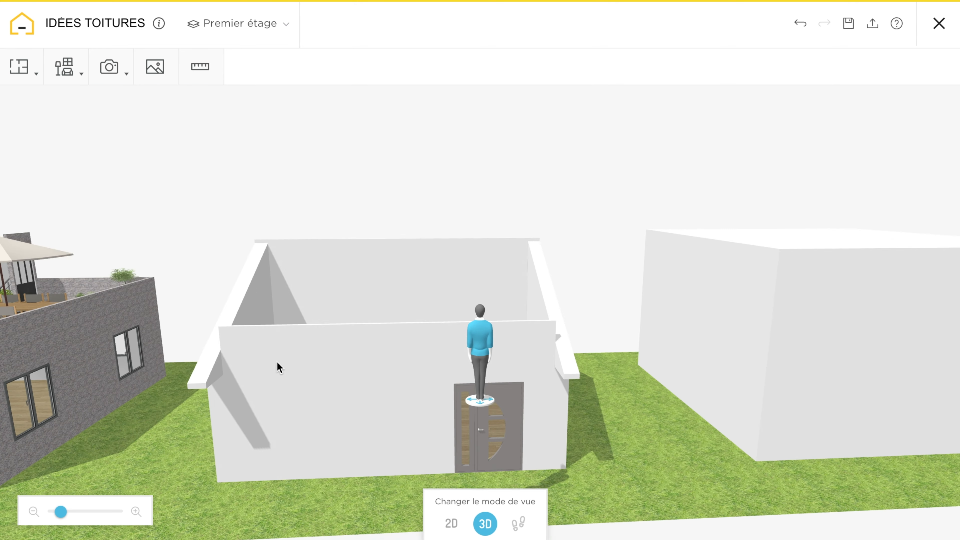
drag(278, 367, 394, 330)
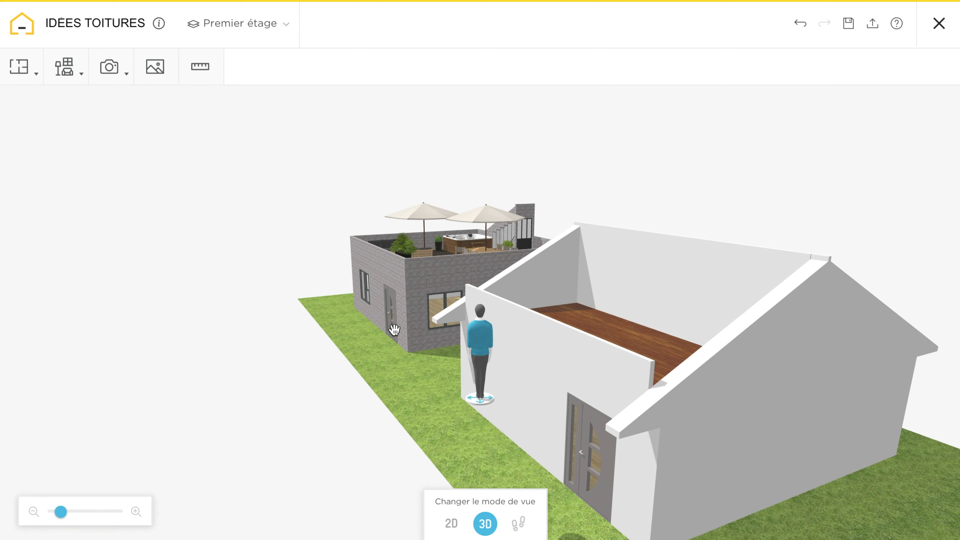
drag(630, 345, 386, 318)
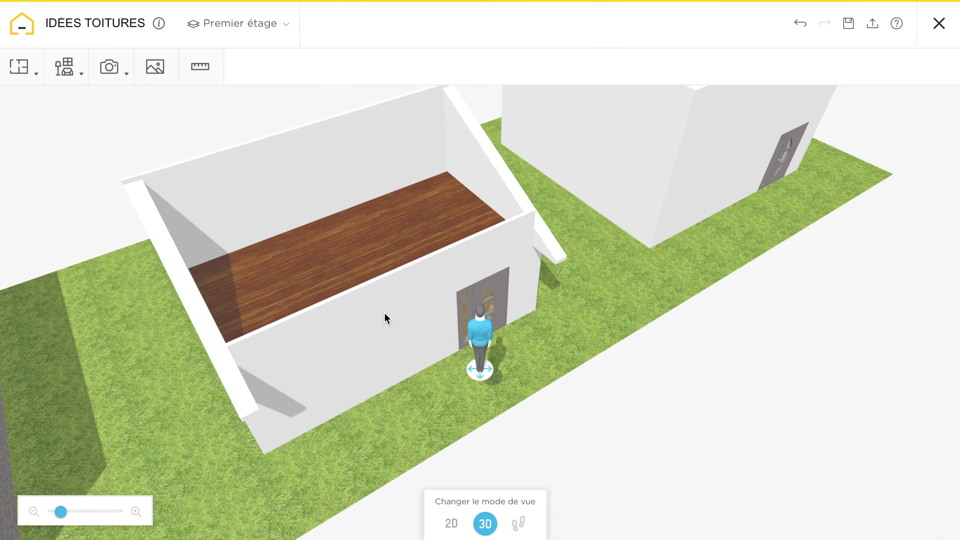
click(64, 72)
click(101, 168)
scroll(289, 310, down, 10)
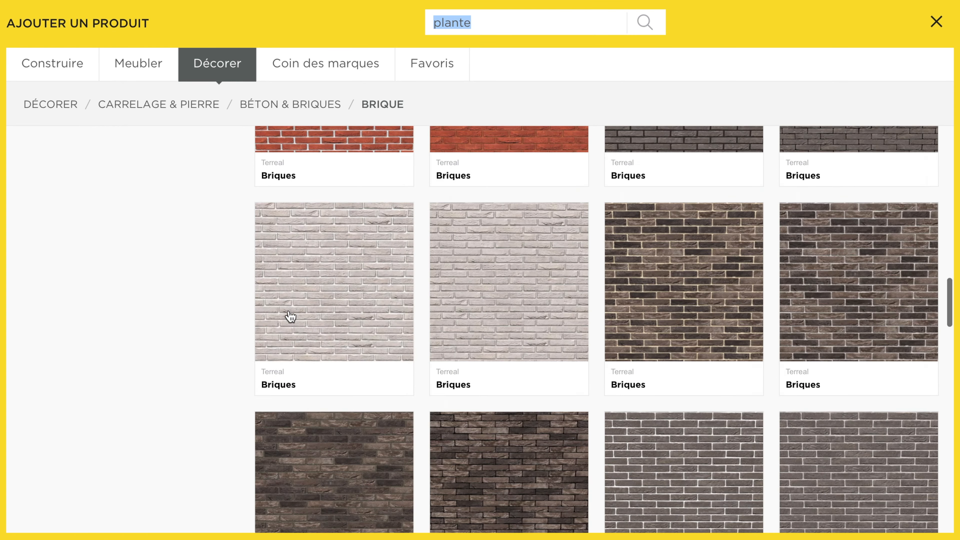
scroll(289, 315, down, 5)
scroll(285, 311, up, 15)
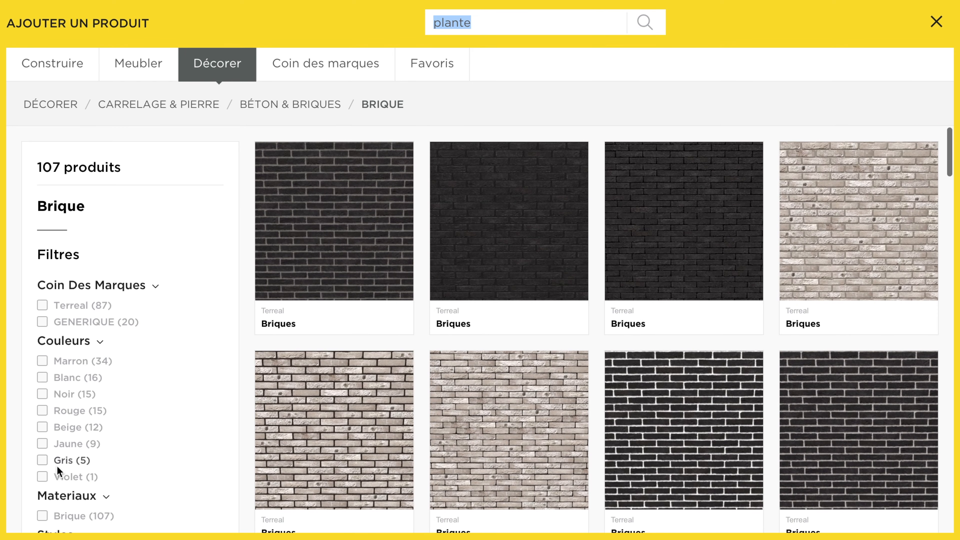
click(73, 431)
click(66, 379)
scroll(489, 422, down, 5)
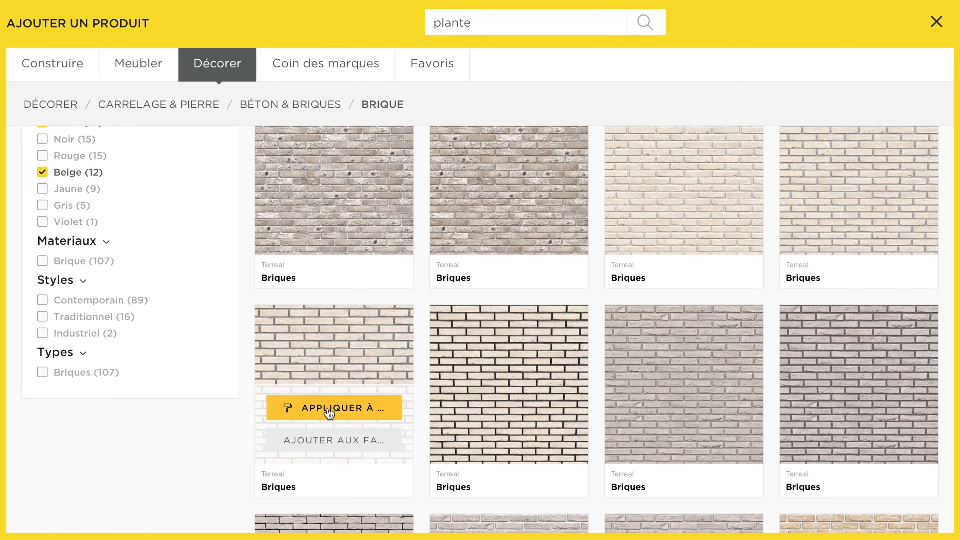
click(332, 405)
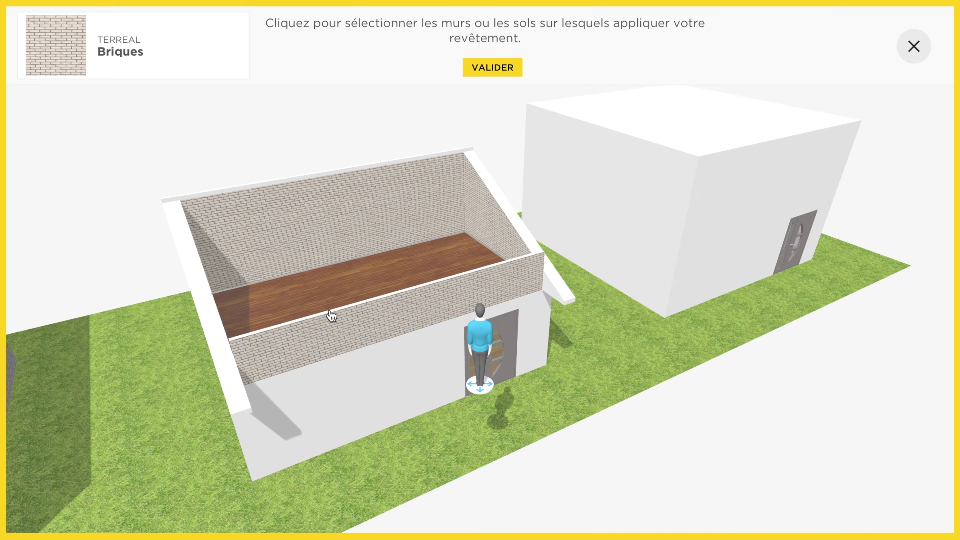
- Apply the Terreal brick to the new terrace's walls and the gable facing the plain white building, and validate the covering
drag(399, 385, 506, 166)
drag(475, 367, 369, 318)
drag(488, 342, 299, 375)
drag(171, 320, 101, 423)
click(492, 68)
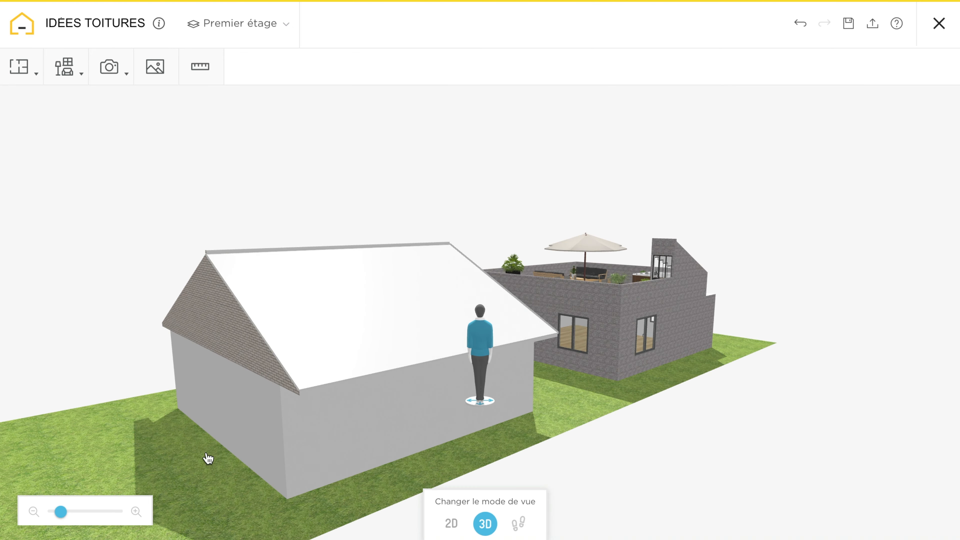
- Examine the three buildings together in 3D to compare their roofs
click(452, 525)
click(366, 340)
click(435, 429)
click(485, 524)
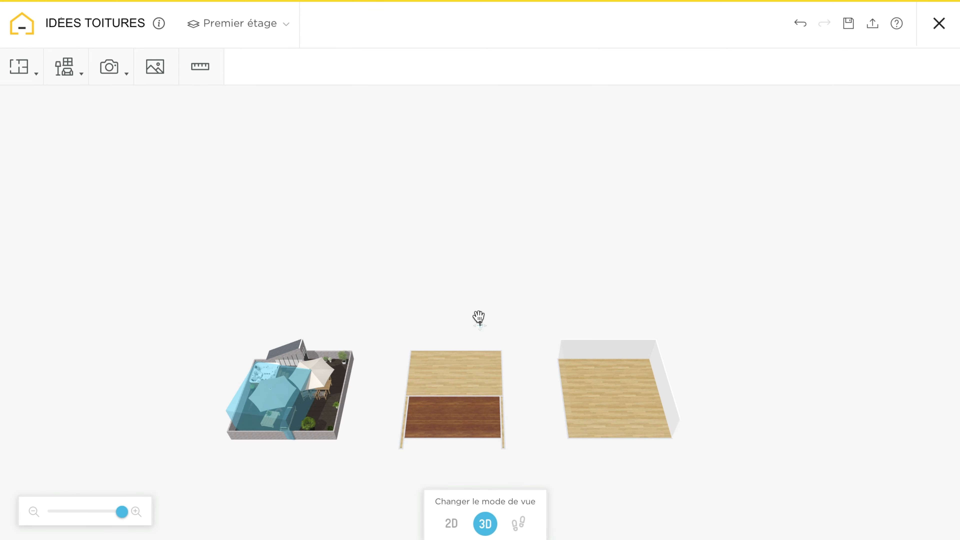
drag(415, 456, 439, 434)
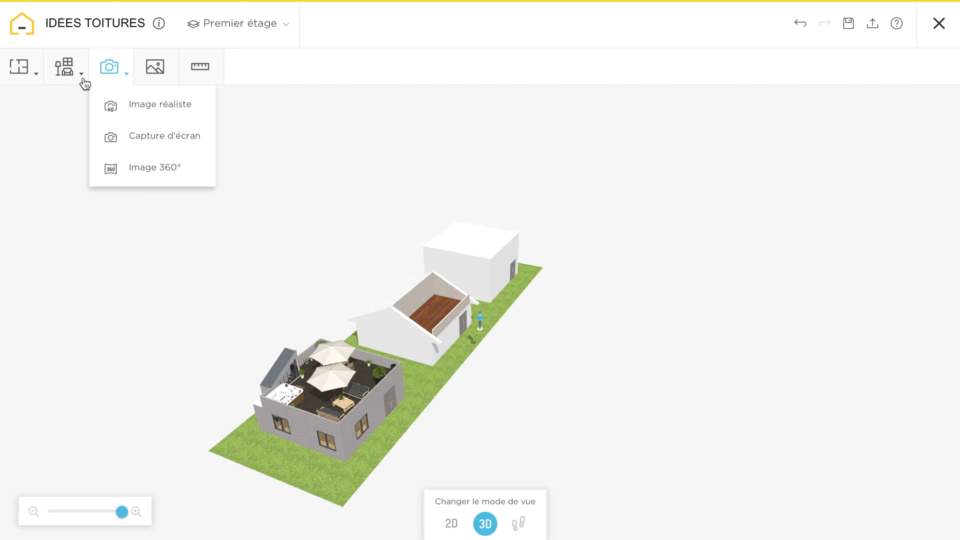
- Apply the light Terreal brick covering to the central building's gable facing the furnished terrace and validate it
mouse_move(75, 76)
click(109, 167)
click(335, 409)
click(493, 74)
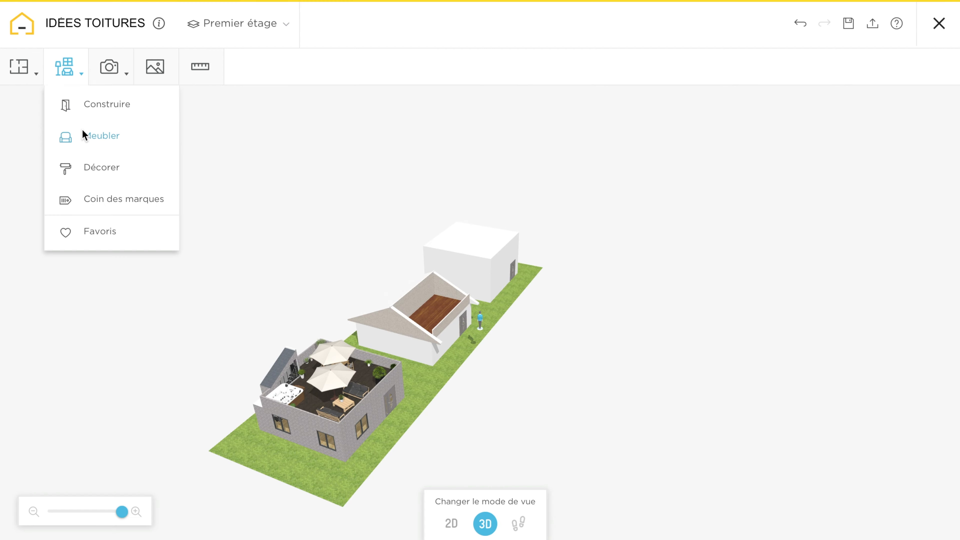
- Search the catalogue for "tuiles", apply Tuile romane rouge to the central building's sloping roof surfaces, and validate the covering
click(83, 135)
click(525, 23)
text(tuiles)
key(Return)
mouse_move(297, 447)
click(333, 453)
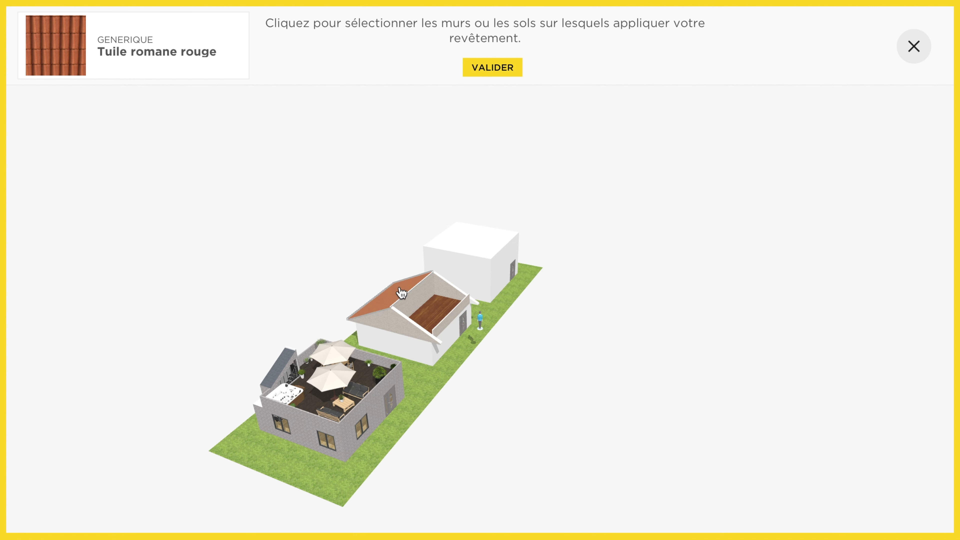
click(492, 68)
- In 2D, set the soupente depth to 482 cm on the short end wall of the strip beside pièce 5 facing pièce 3
drag(544, 309, 487, 384)
click(451, 524)
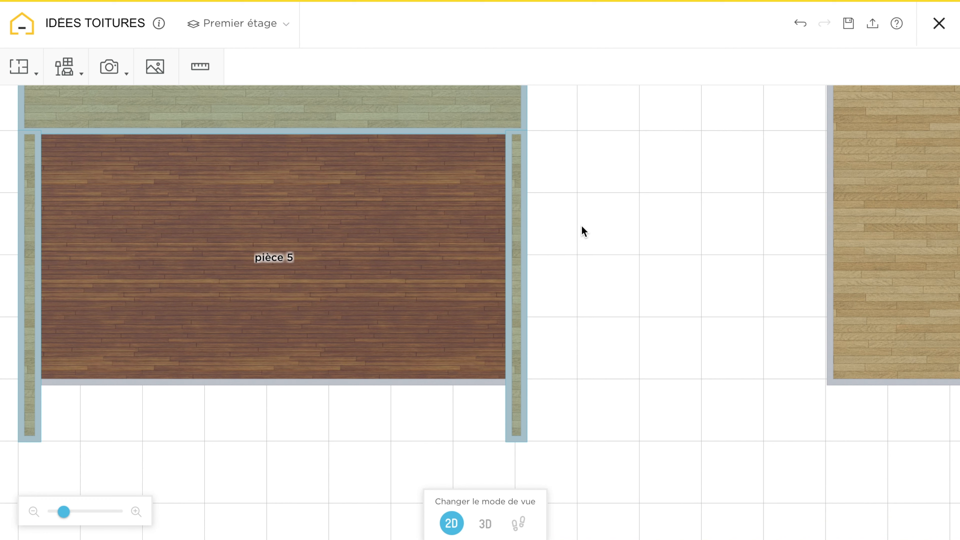
click(513, 437)
click(581, 500)
click(835, 374)
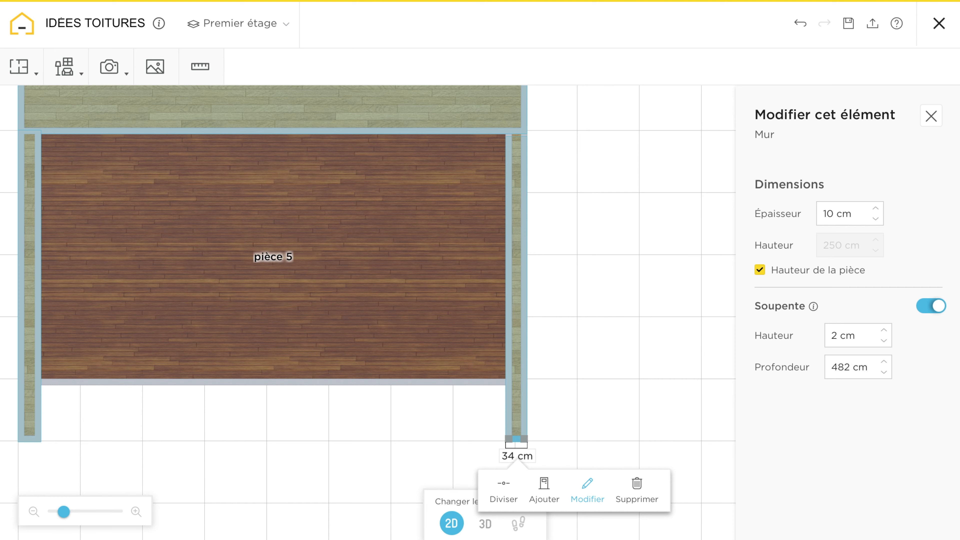
- Adjust the soupente depth on the short end wall of the strip beside pièce 5 facing pièce 1, and check it in 3D
drag(210, 482, 296, 477)
click(108, 401)
click(183, 478)
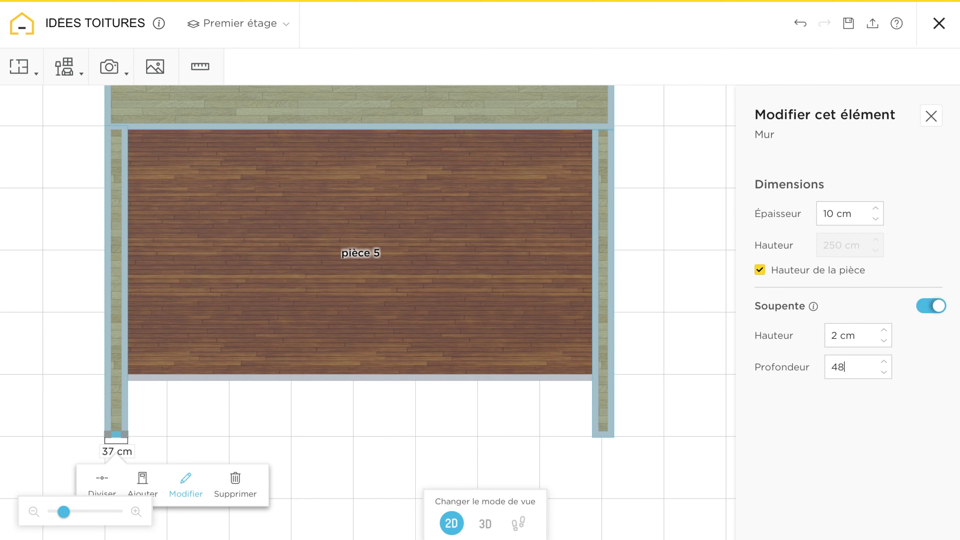
scroll(481, 440, down, 2)
drag(369, 475, 488, 446)
scroll(488, 446, down, 5)
click(487, 523)
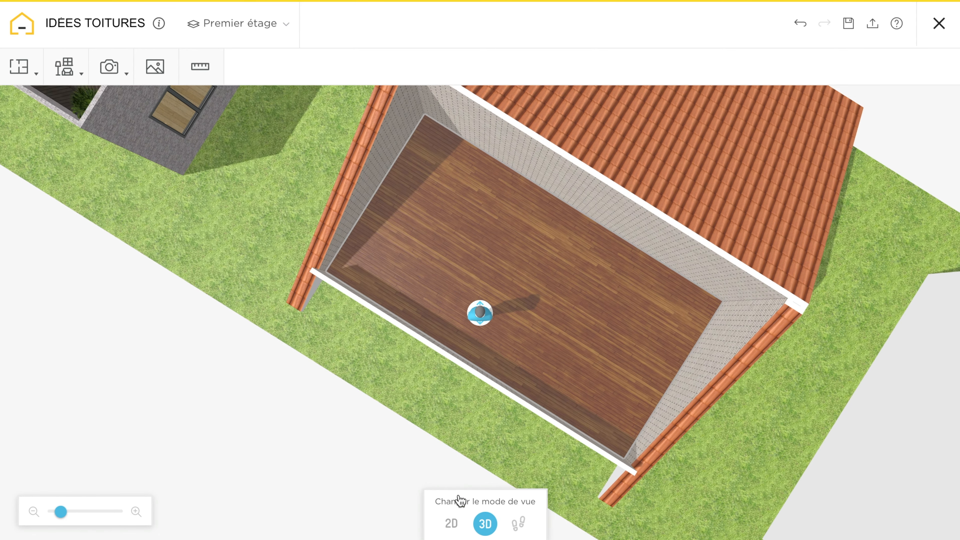
- In 2D, adjust the soupente depth of pièce 2's outer wall opposite pièce 5, and return to 3D
click(451, 523)
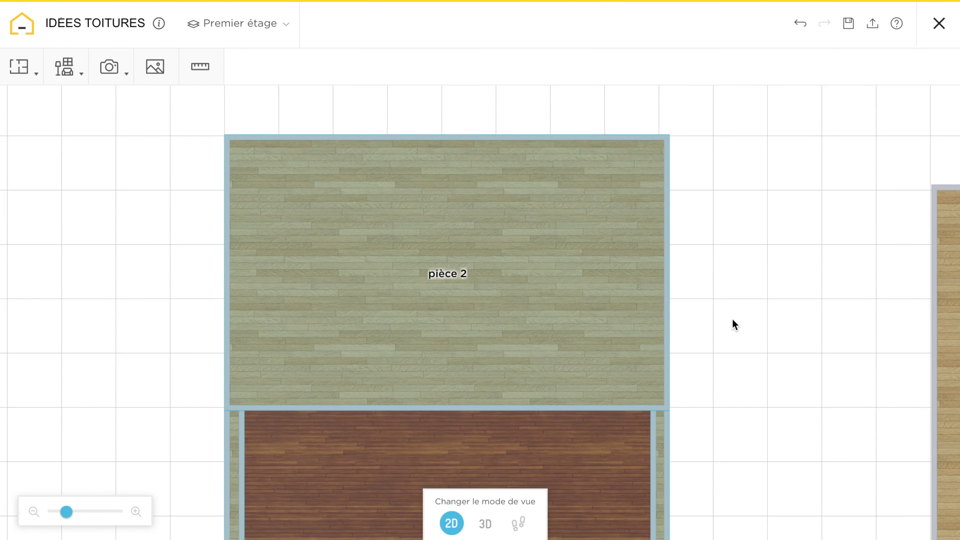
click(571, 137)
click(641, 187)
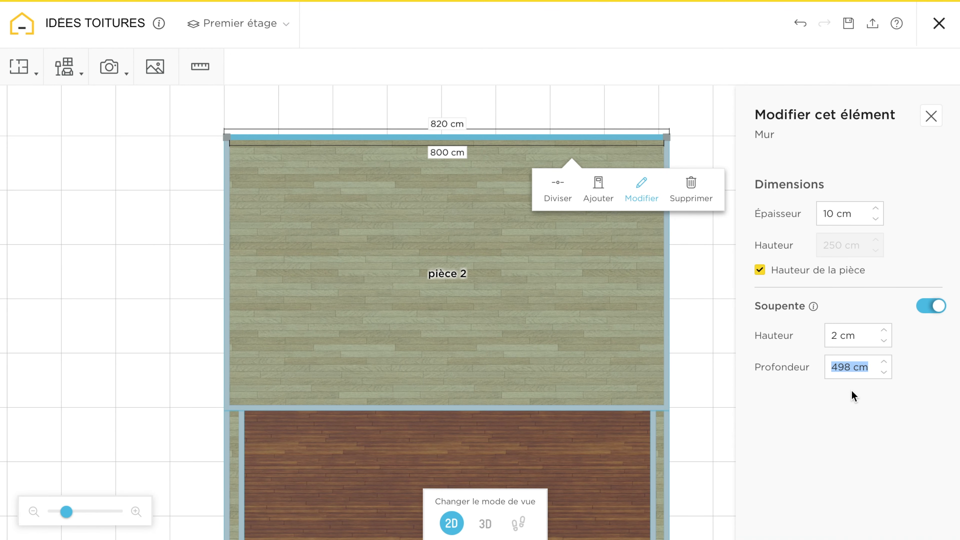
click(486, 523)
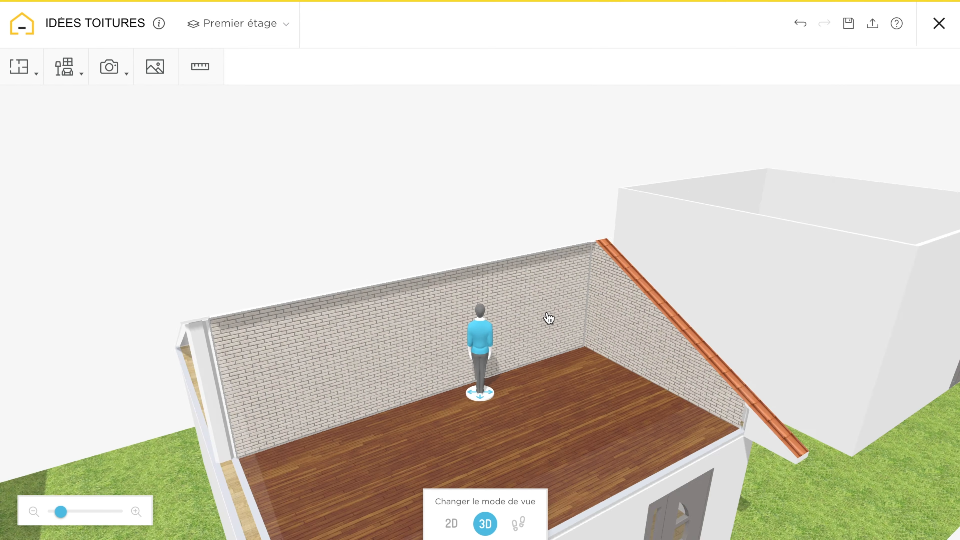
- Choose a light Terreal Briques covering from the brick catalogue, apply it to the central building, and validate it
drag(549, 318, 657, 538)
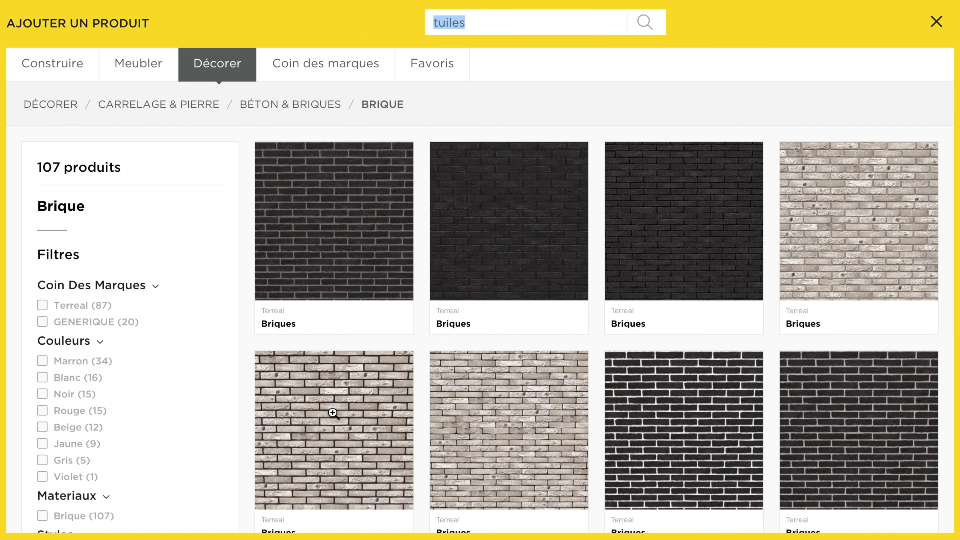
scroll(333, 413, down, 10)
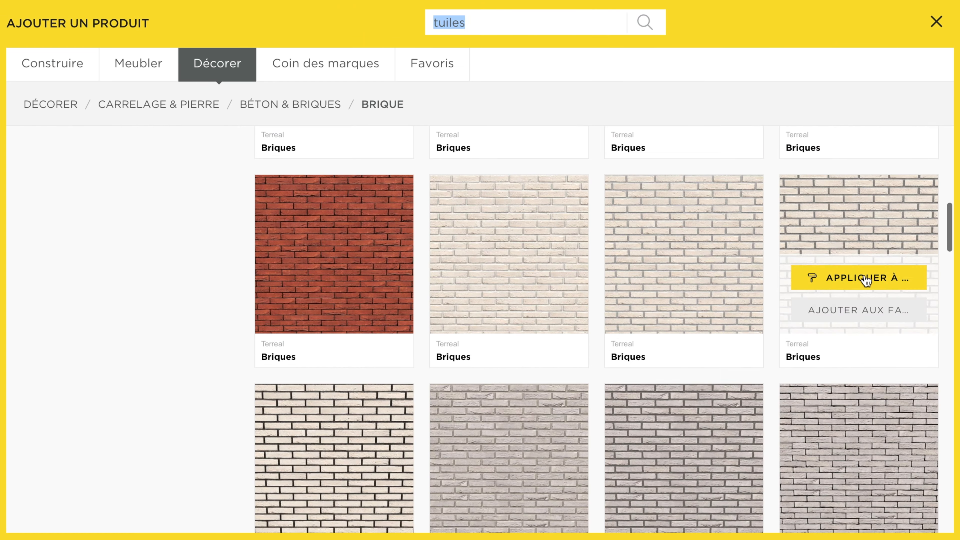
click(857, 277)
click(488, 68)
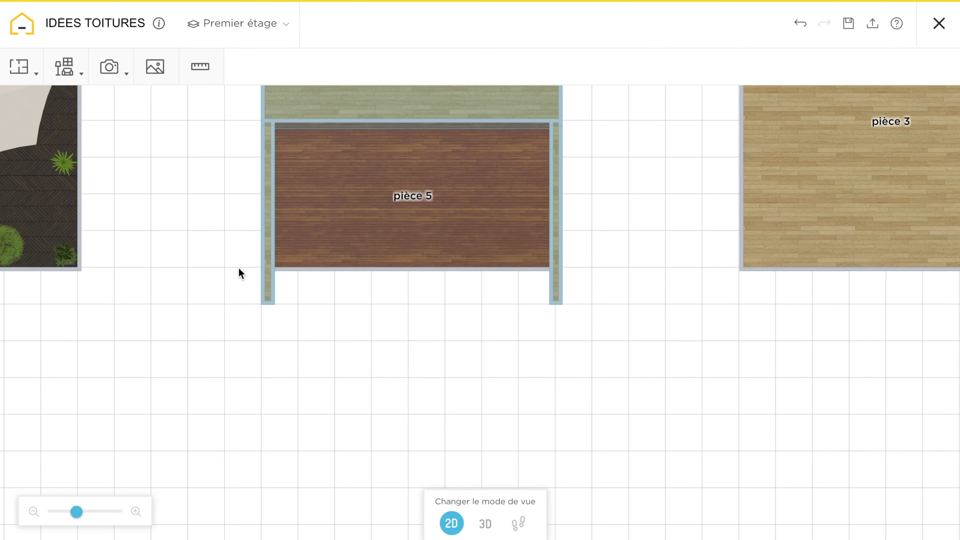
- In 2D, copy the garden furniture set from pièce 1 into pièce 5, ungroup it, and reposition its parasol over the seating
drag(239, 269, 374, 279)
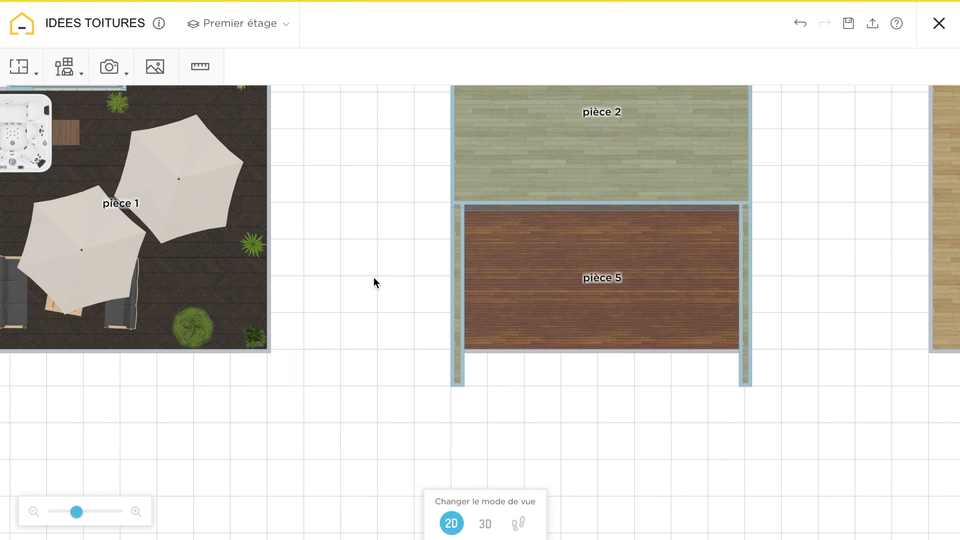
click(140, 332)
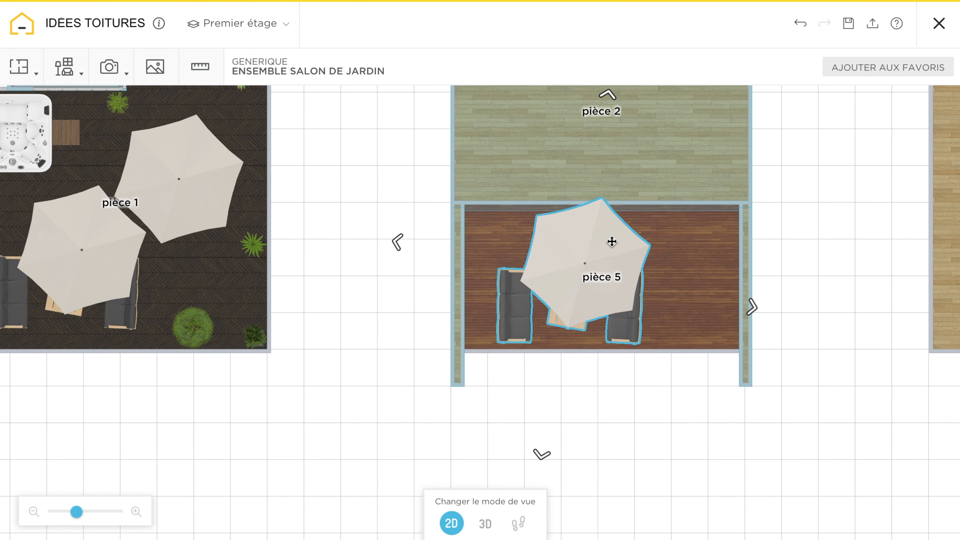
click(578, 240)
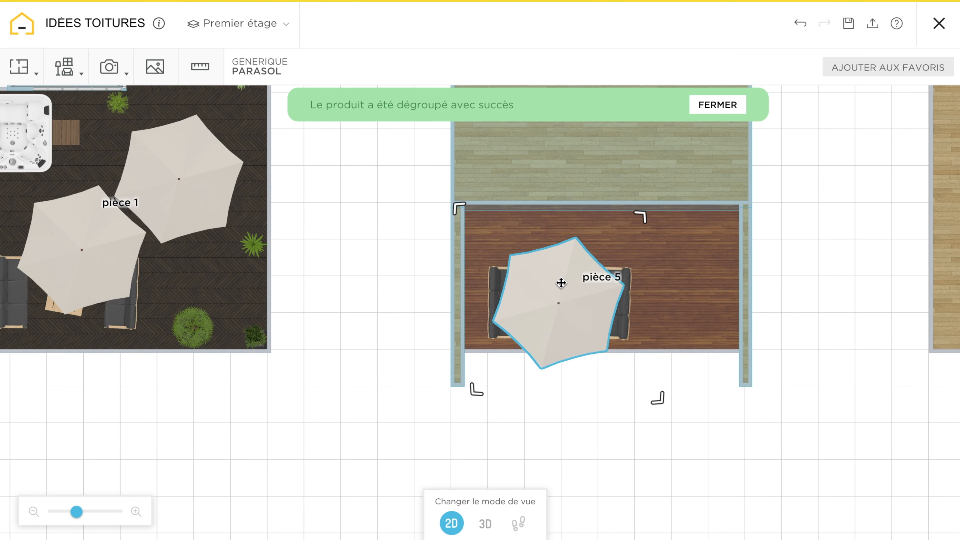
drag(562, 283, 558, 280)
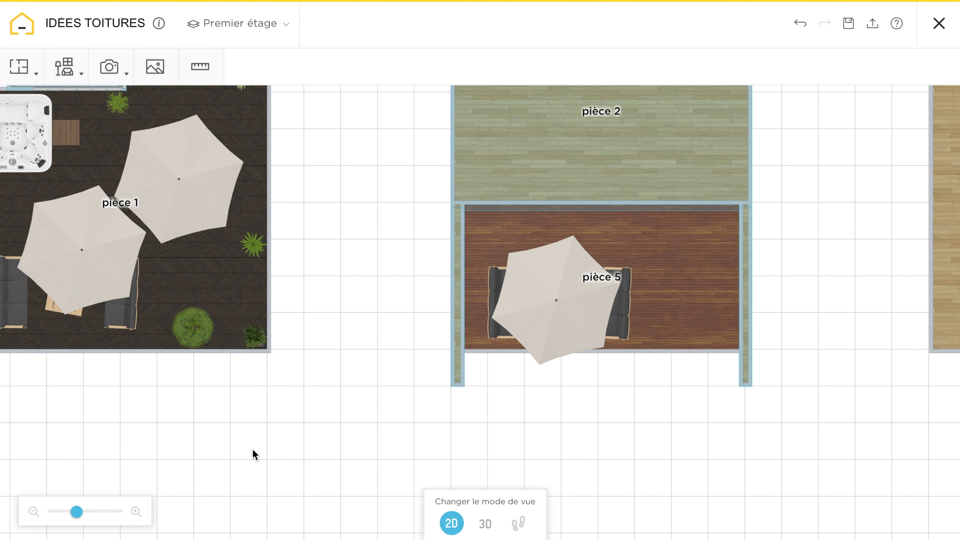
- Copy two round plants and a small potted plant from pièce 1 and line them along pièce 5's side wall facing pièce 3
drag(597, 430, 614, 461)
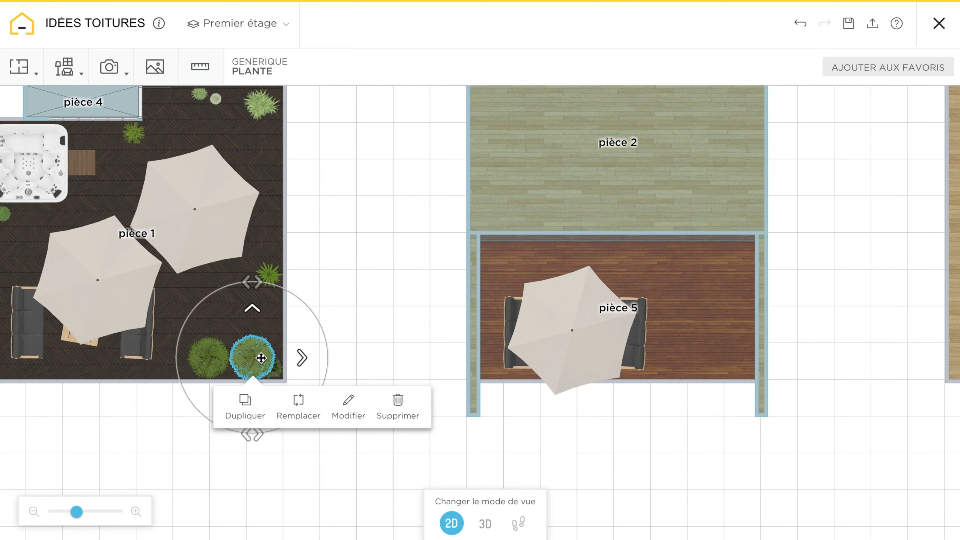
drag(261, 358, 735, 363)
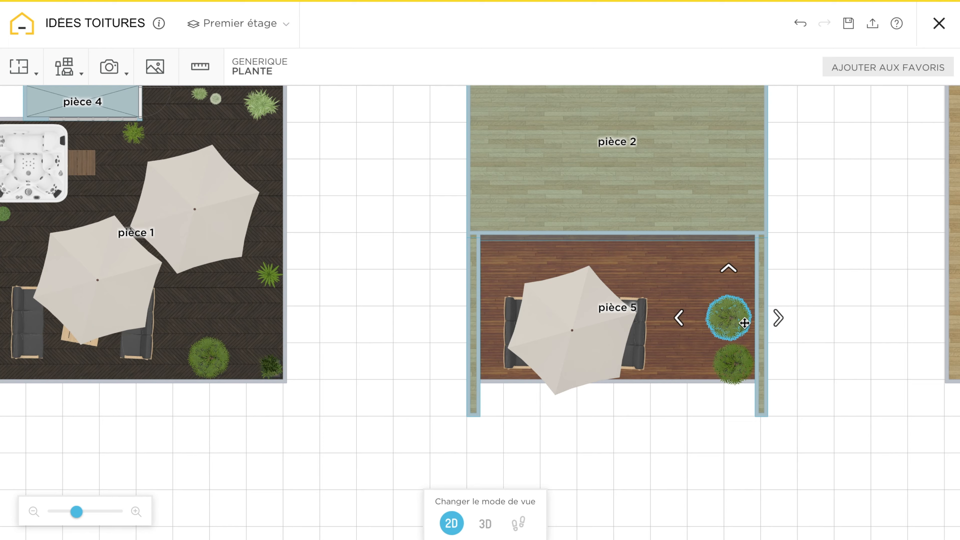
drag(275, 375, 300, 376)
drag(740, 280, 739, 287)
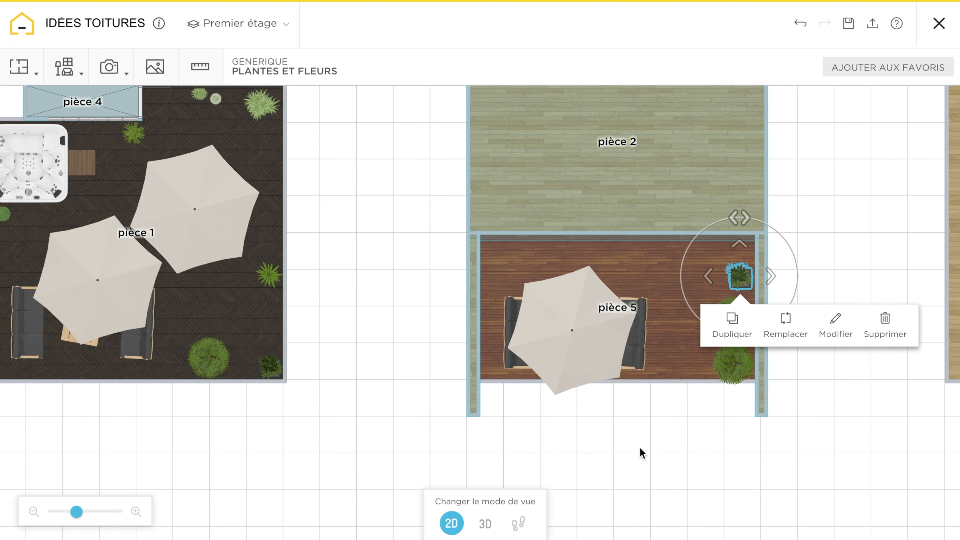
- Browse the construction catalogue's interior doors and search for "verriere" to find a glazed door
drag(797, 265, 666, 294)
click(64, 67)
click(61, 103)
click(695, 280)
scroll(468, 411, down, 15)
scroll(468, 412, up, 12)
click(60, 104)
click(408, 223)
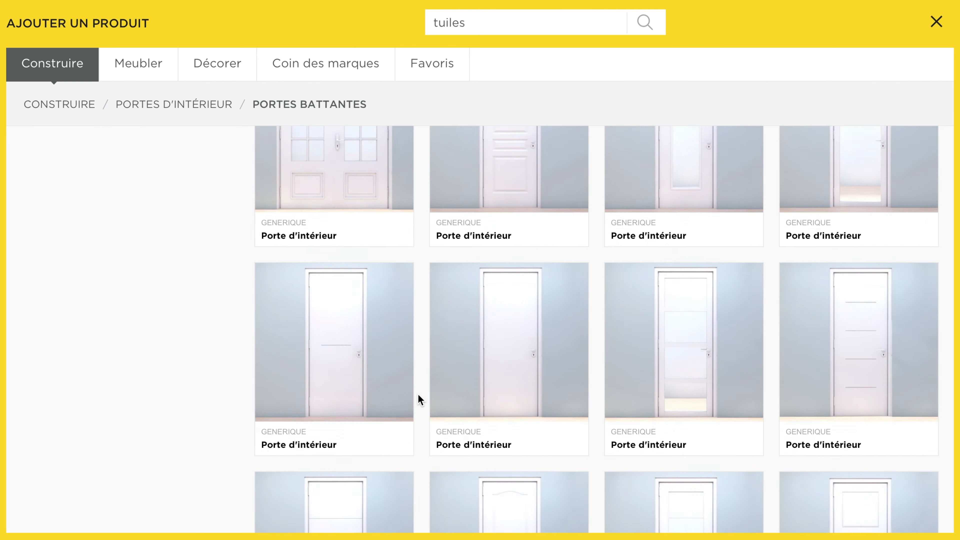
text(verriere)
key(Return)
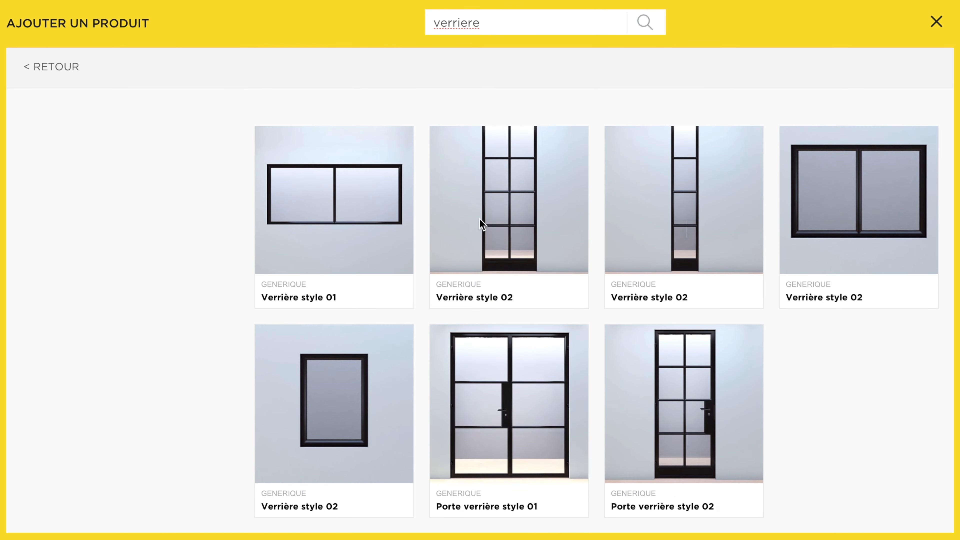
- Place two Porte verrière style 01 doors in the wall between pièce 2 and pièce 5, about 105 cm from each side wall
click(509, 408)
click(416, 250)
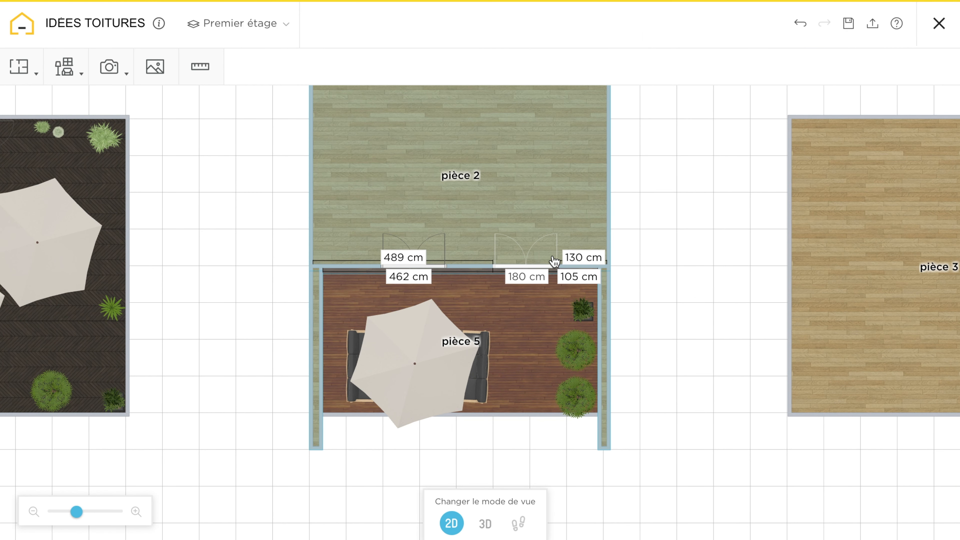
click(370, 239)
drag(441, 265, 420, 265)
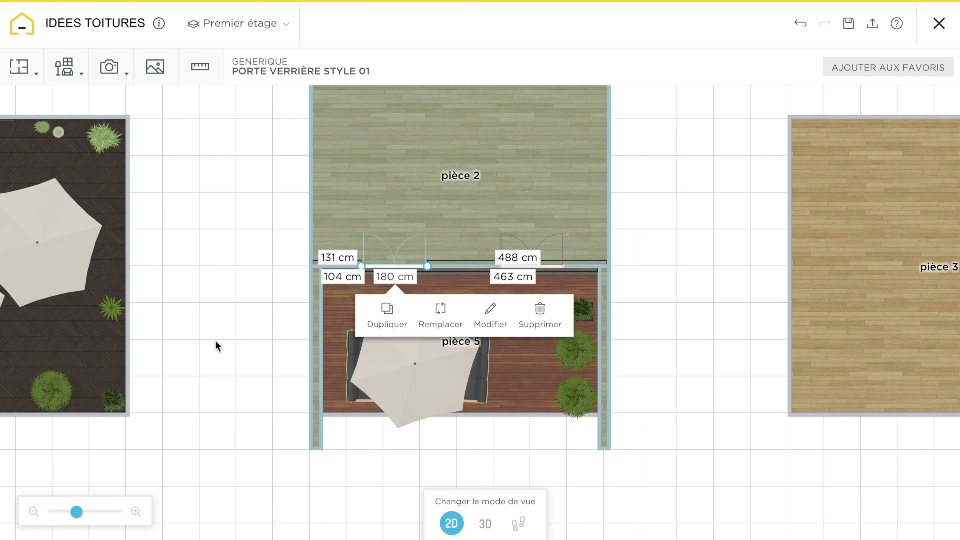
- In 3D, open the brick coverings and filter them by Beige
click(485, 524)
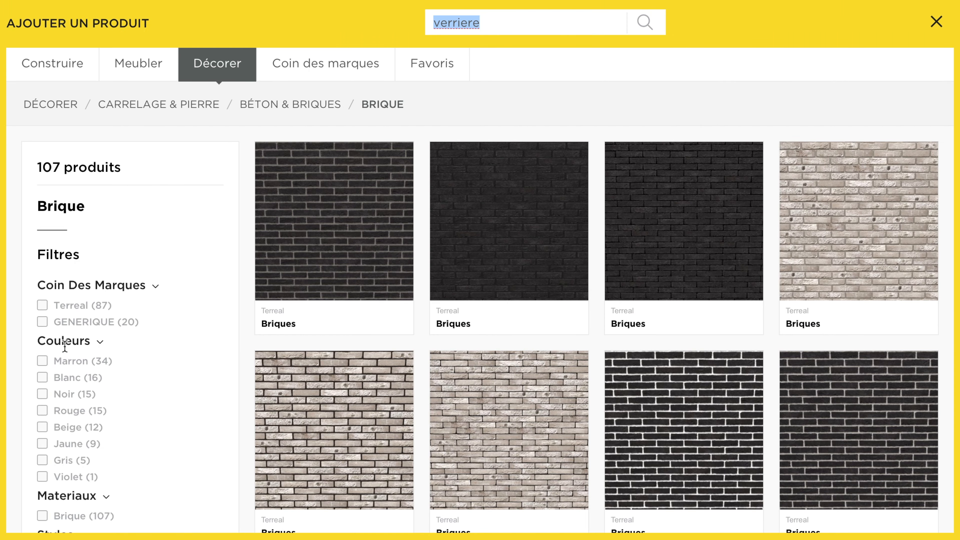
click(73, 428)
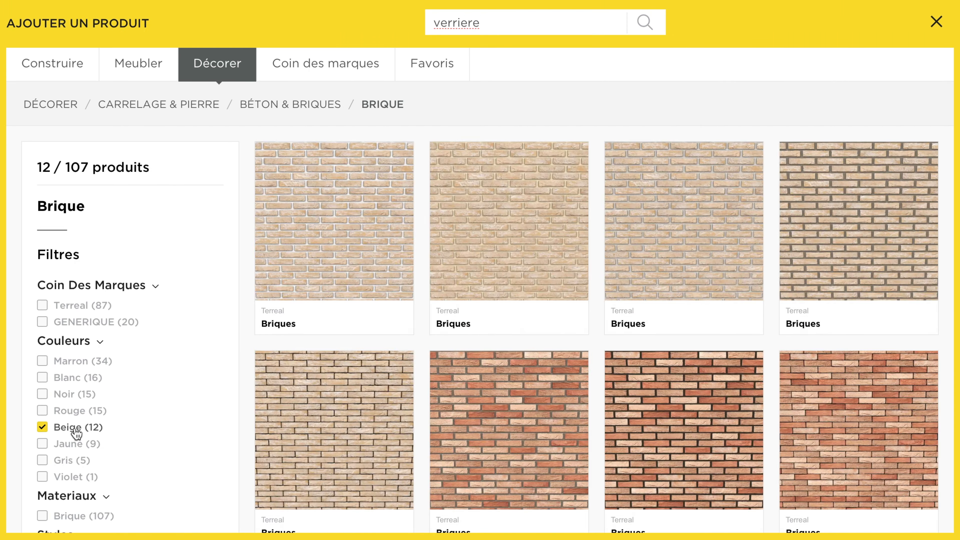